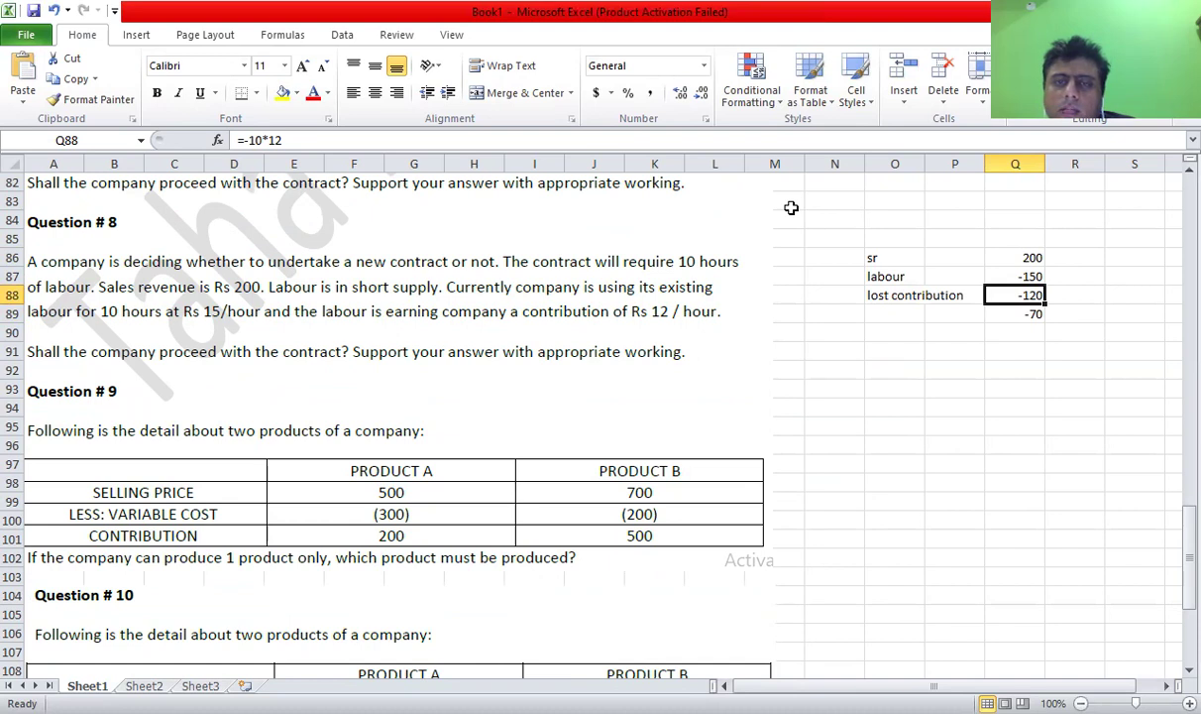
# Step: Enter "no" in cell N90 as the answer to Question 8
pyautogui.click(854, 329)
pyautogui.write('no')
pyautogui.press('Return')
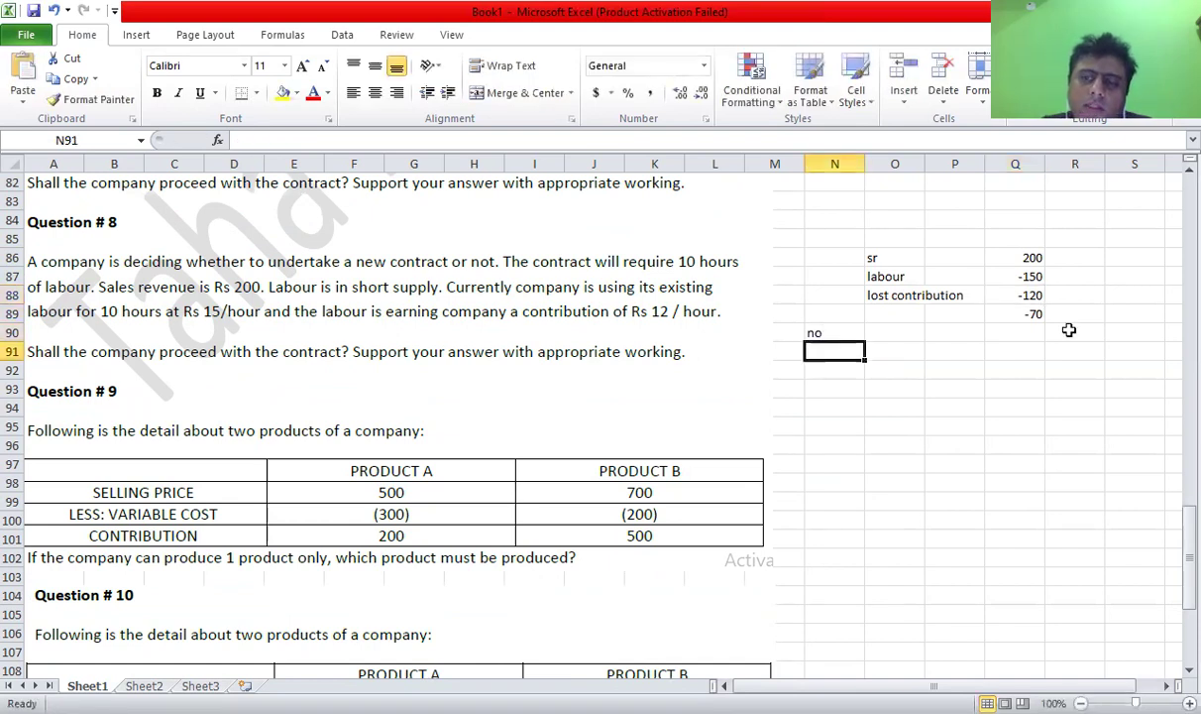
# Step: Review the Question 8 working in Q86:Q89, checking the sales revenue, labour, lost contribution and total cells
pyautogui.click(996, 294)
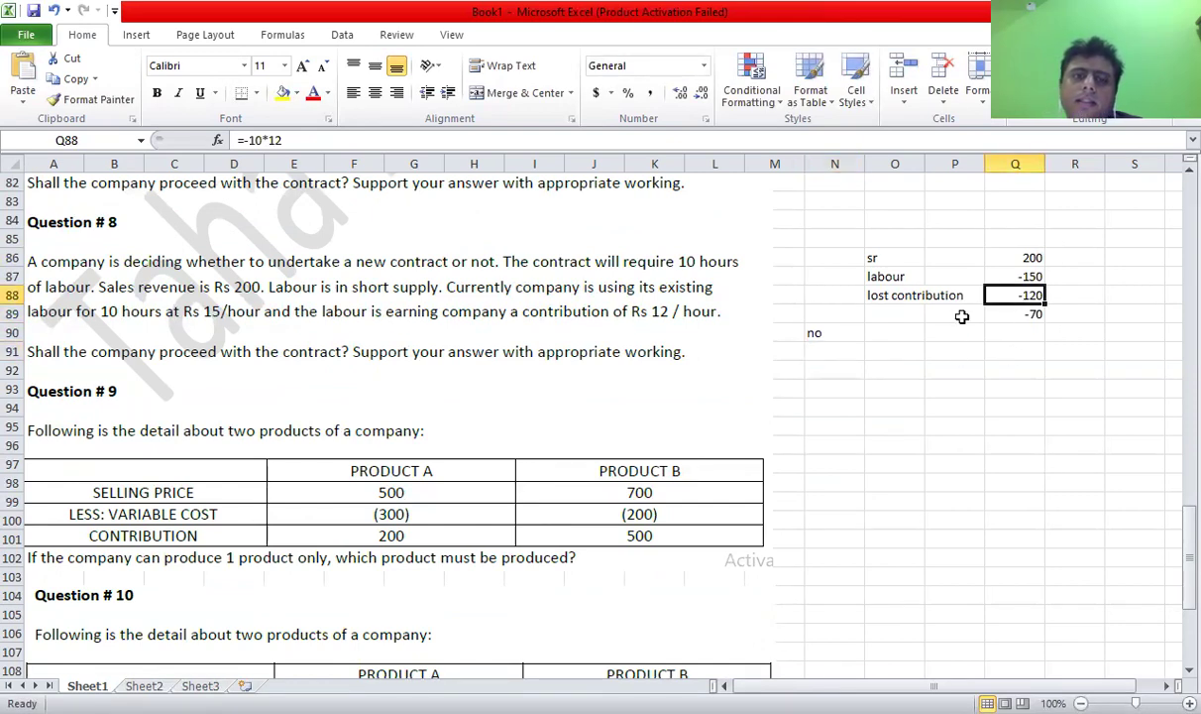
pyautogui.click(999, 278)
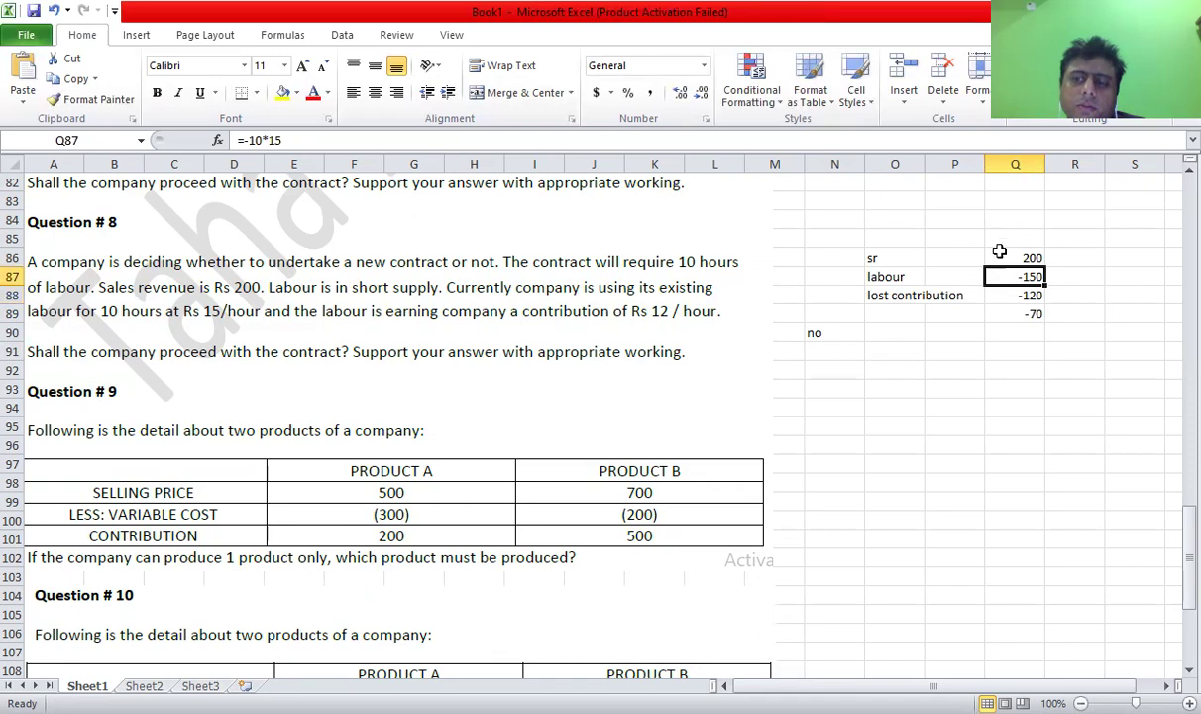
pyautogui.click(1115, 309)
pyautogui.click(1019, 296)
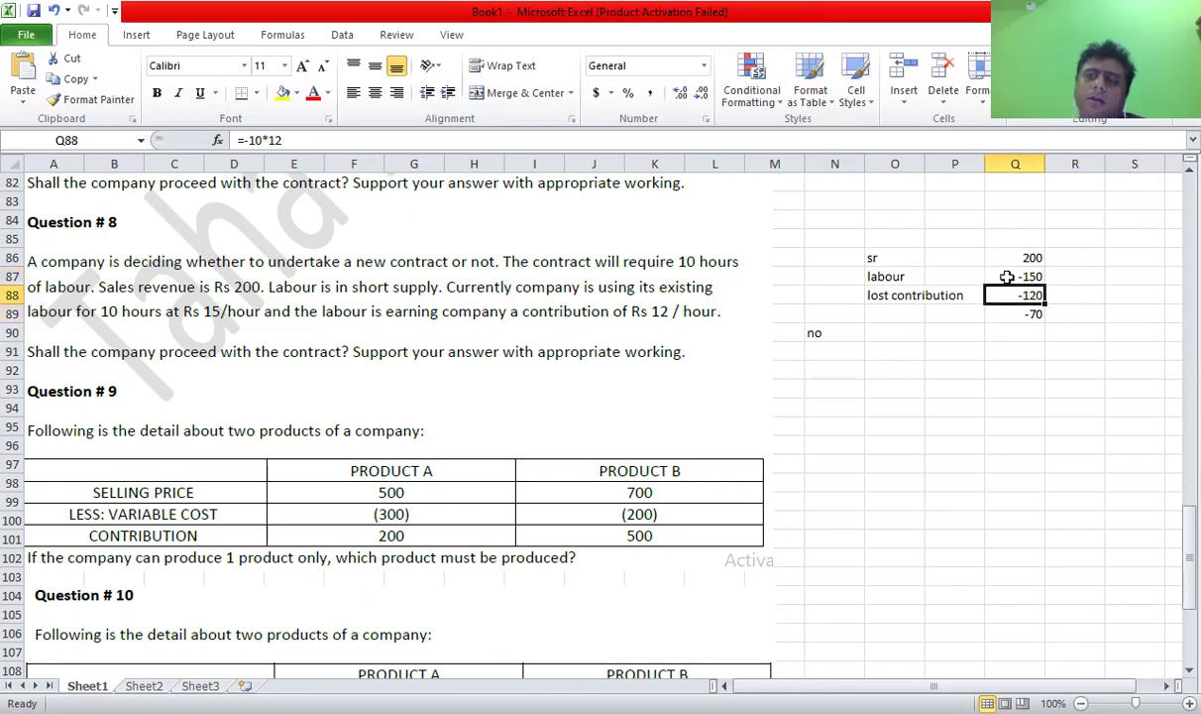
pyautogui.click(1007, 260)
pyautogui.click(1005, 277)
pyautogui.click(1001, 299)
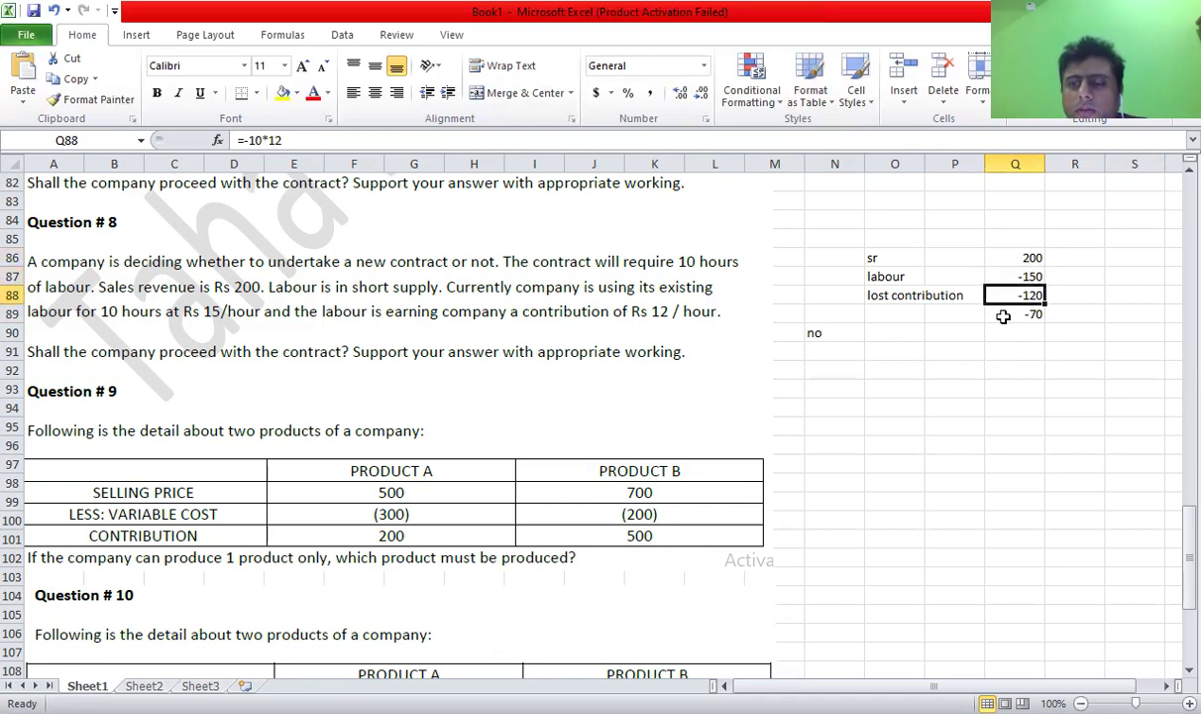
pyautogui.click(1003, 316)
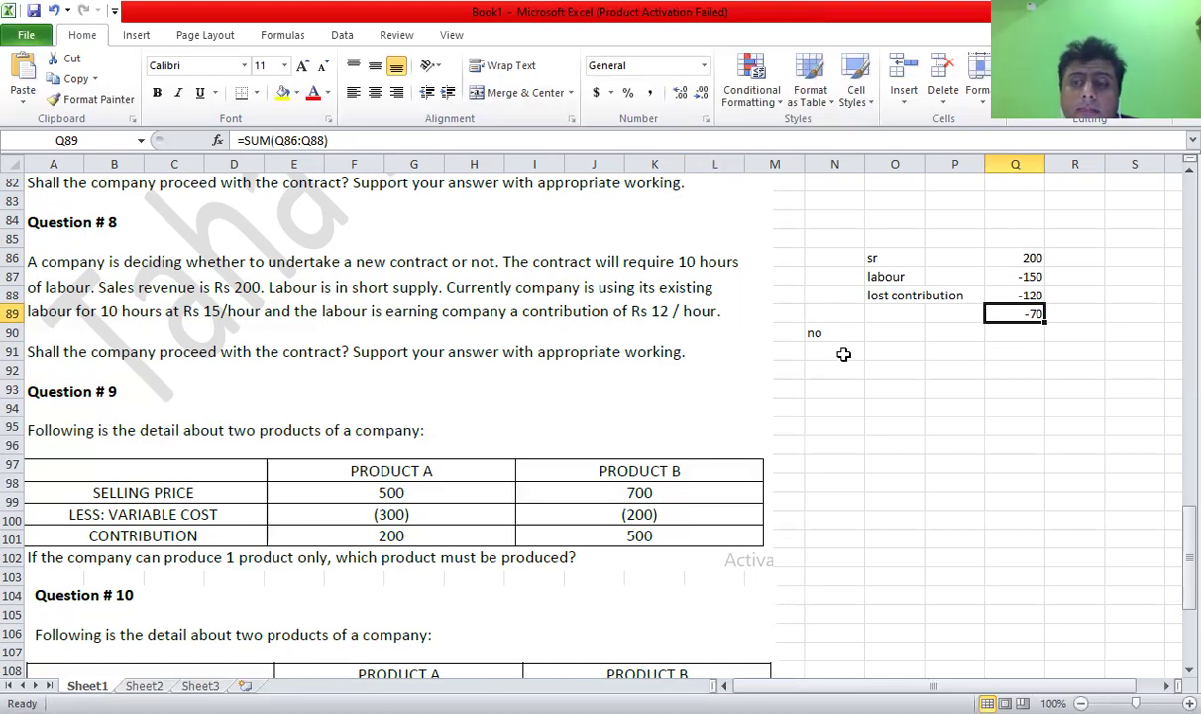
# Step: Answer Question 9 in cell O98 with "product b - contribution per unit - zayada hai"
pyautogui.scroll(-3, 808, 352)
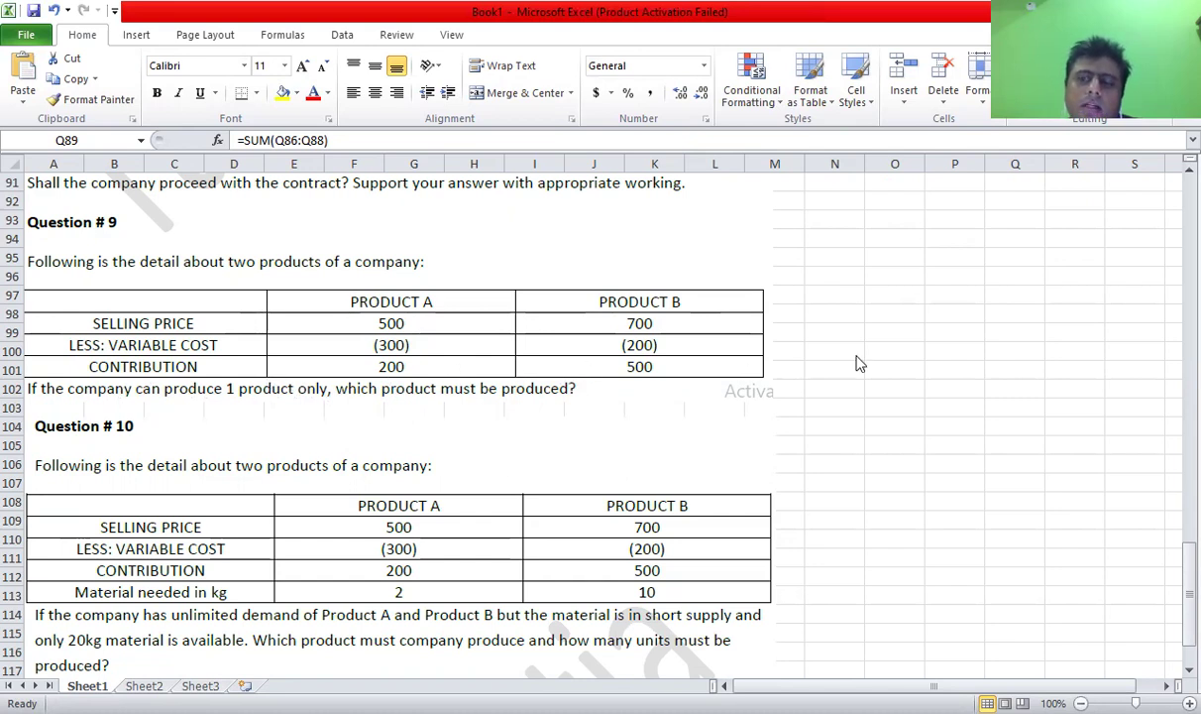
pyautogui.click(895, 319)
pyautogui.scroll(-2, 893, 319)
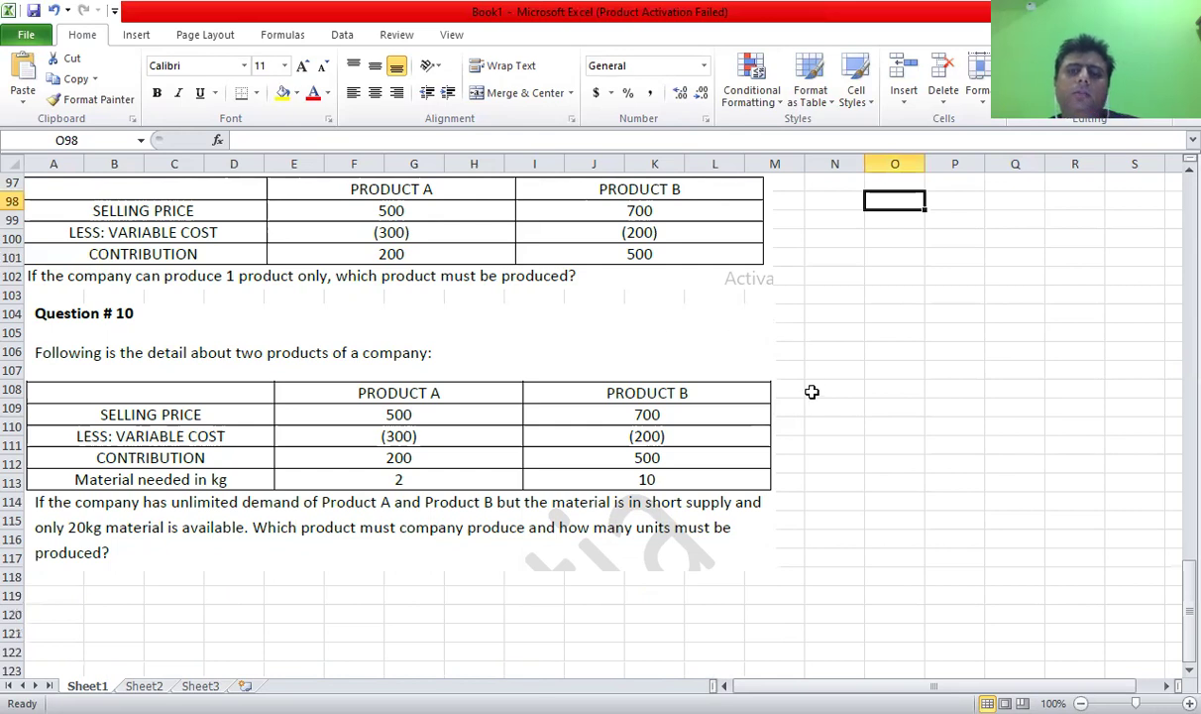
pyautogui.write('produc')
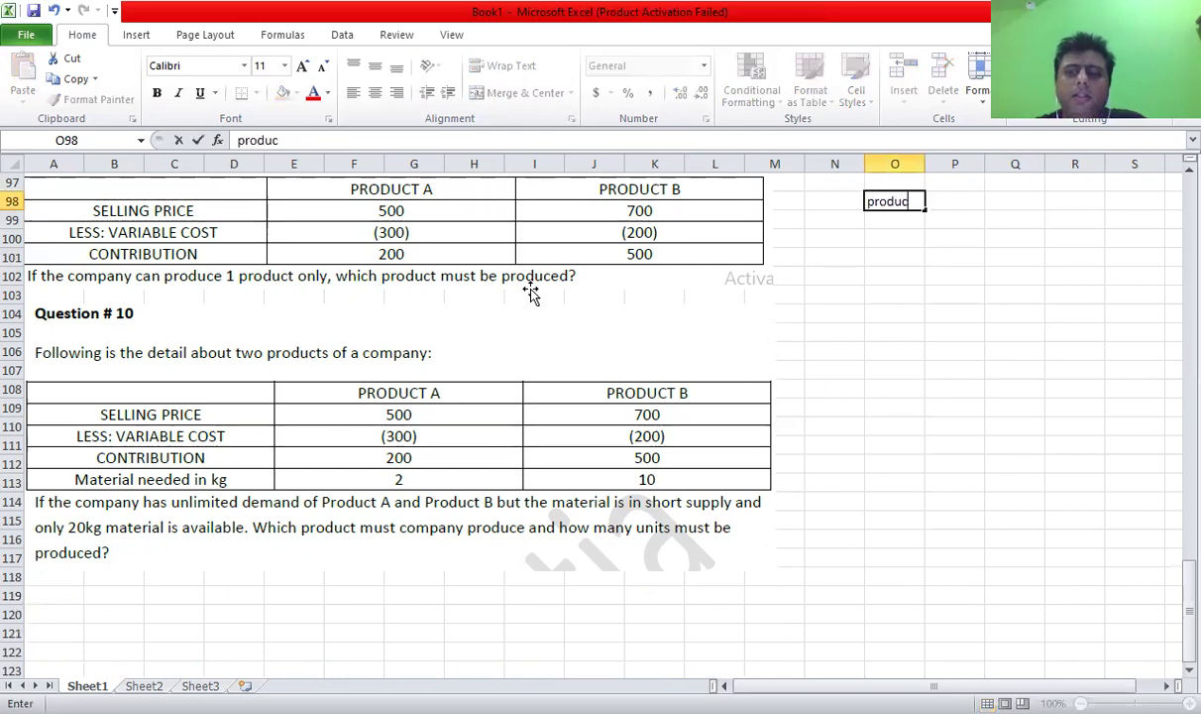
pyautogui.write('t b - ')
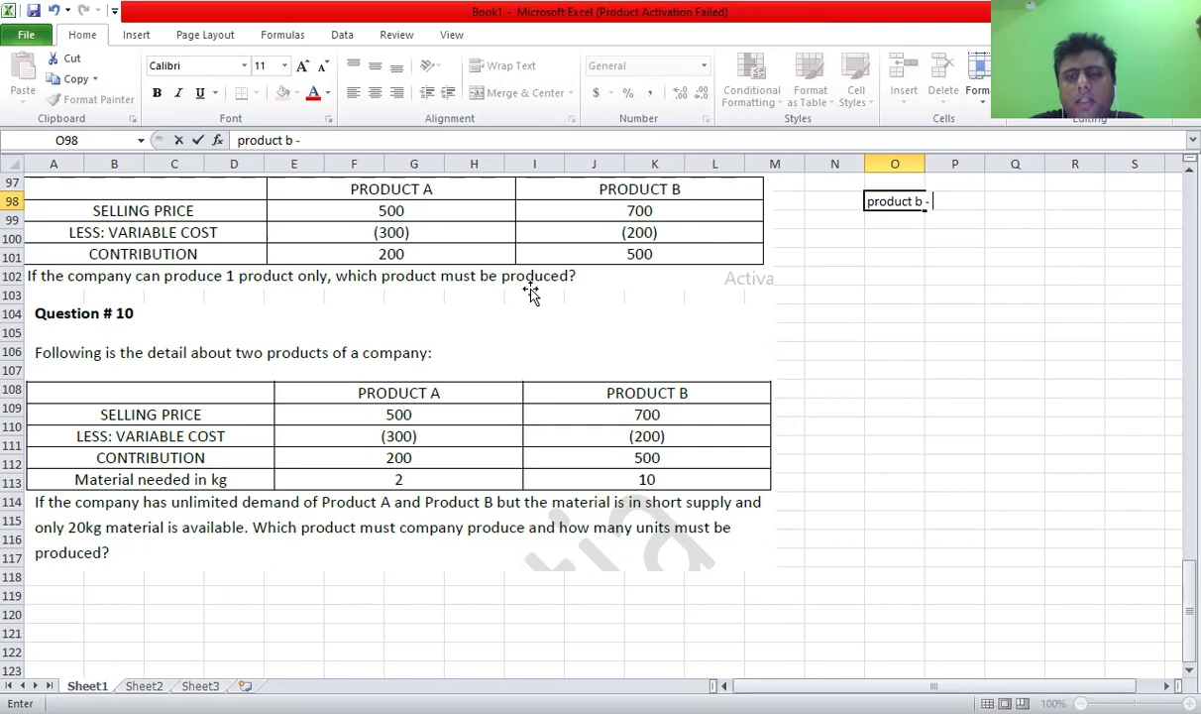
pyautogui.write('contribution per un')
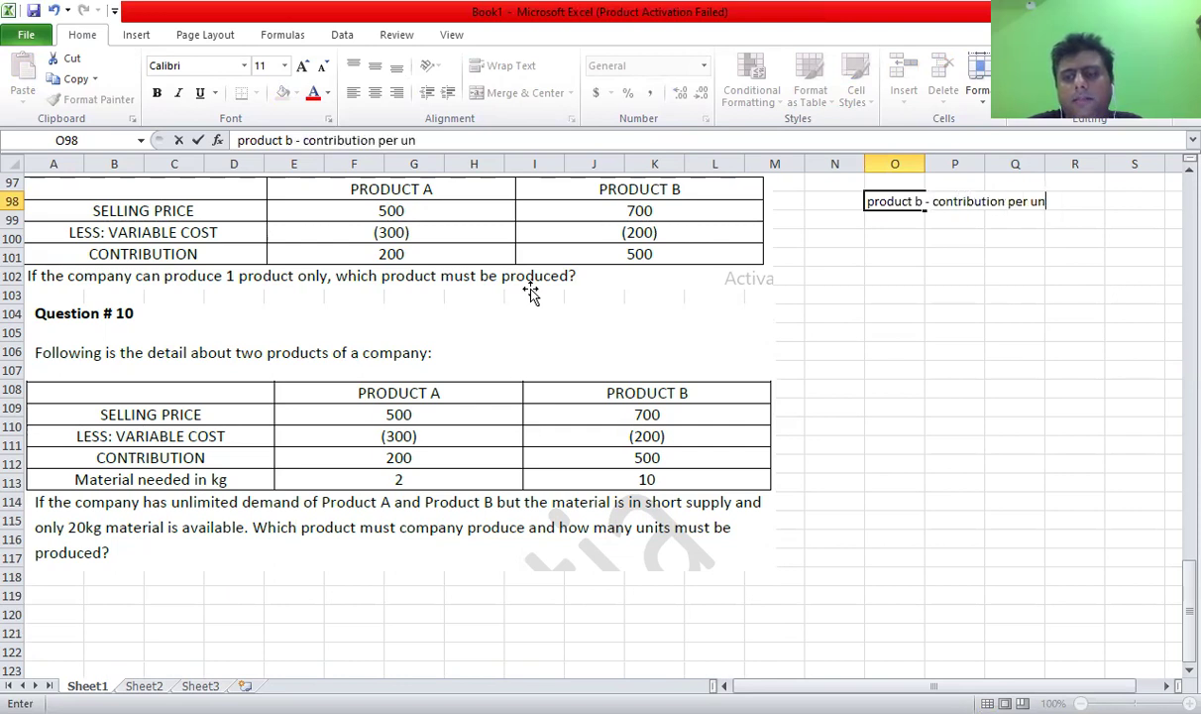
pyautogui.write('it - zayada hai')
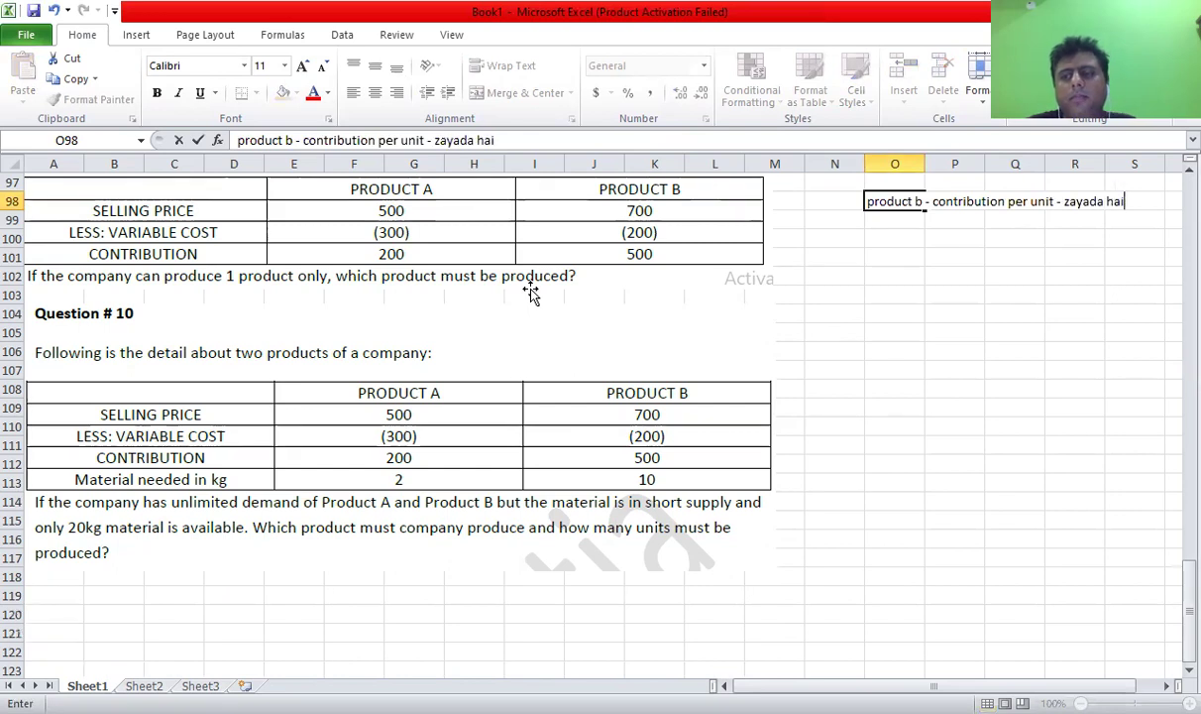
pyautogui.press('Return')
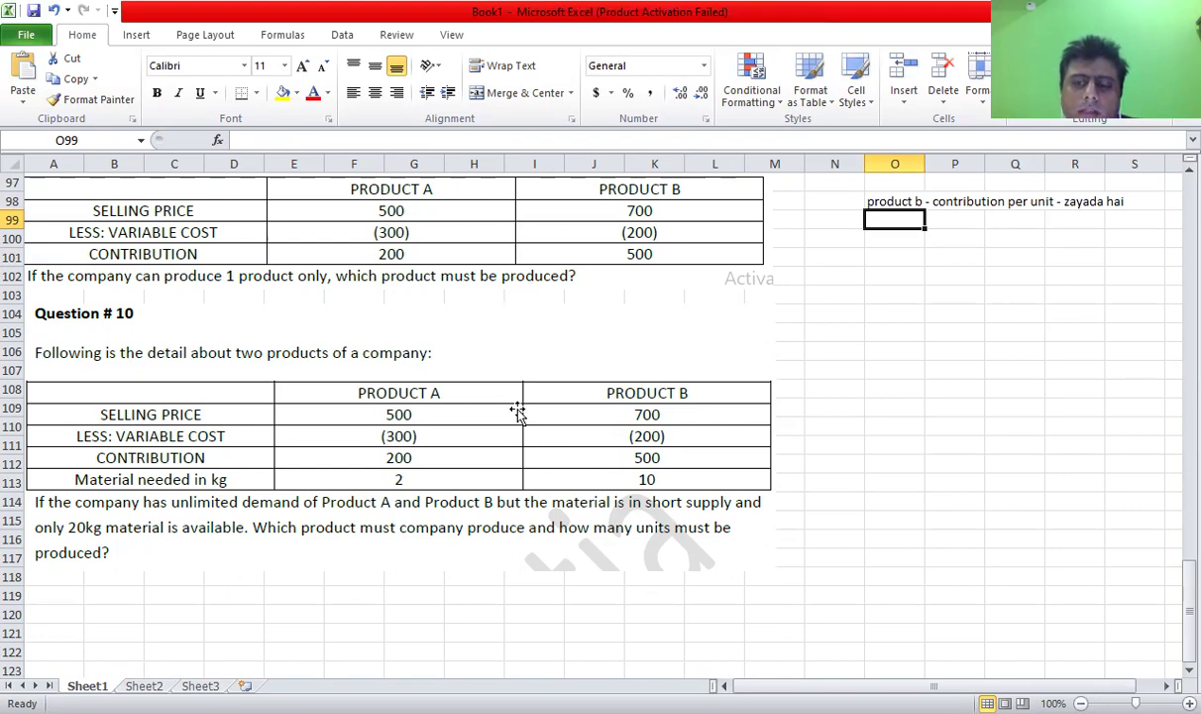
# Step: Copy the two phone numbers in O73:O74 to C120:C121 below Question 10
pyautogui.scroll(9, 926, 330)
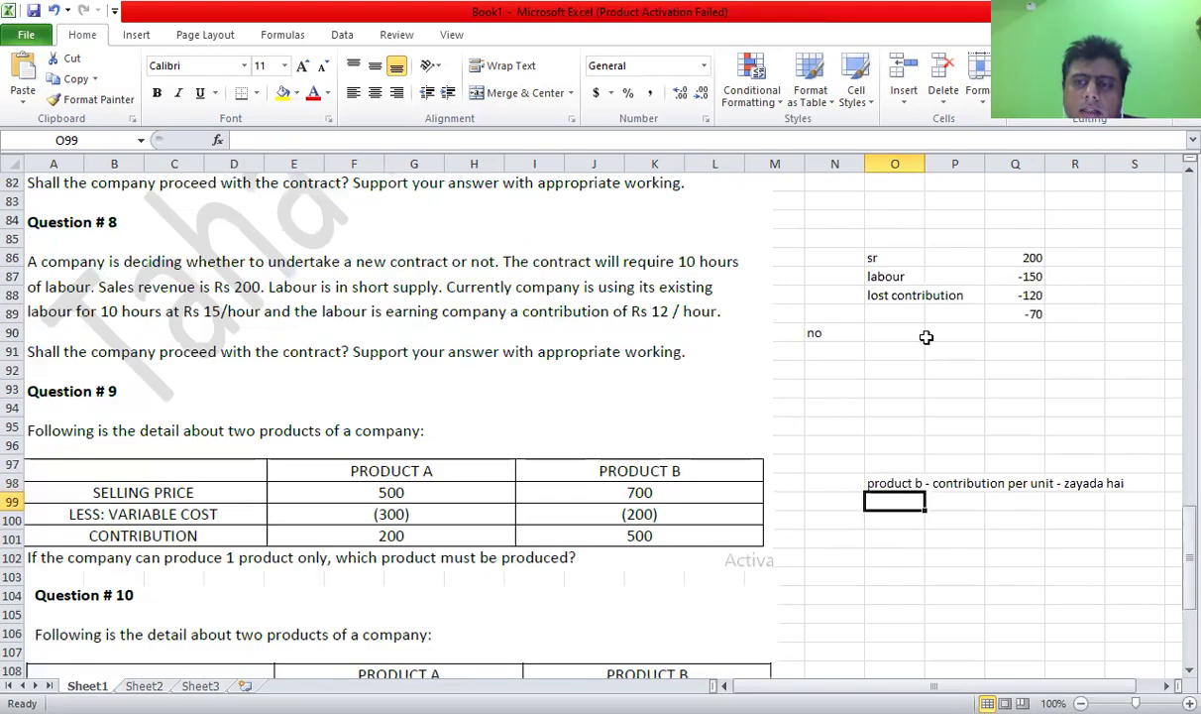
pyautogui.moveTo(887, 239); pyautogui.dragTo(906, 257)
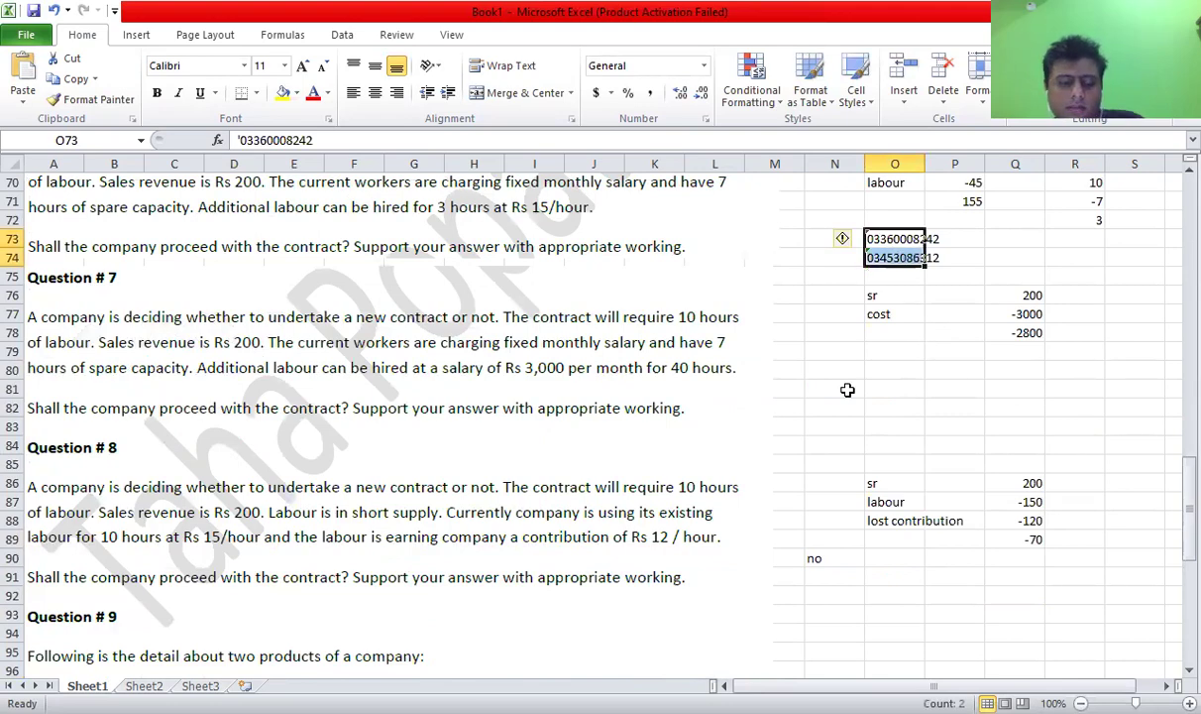
pyautogui.hotkey('ctrl', 'c')
pyautogui.scroll(-13, 846, 390)
pyautogui.click(177, 389)
pyautogui.hotkey('ctrl', 'v')
pyautogui.scroll(2, 351, 418)
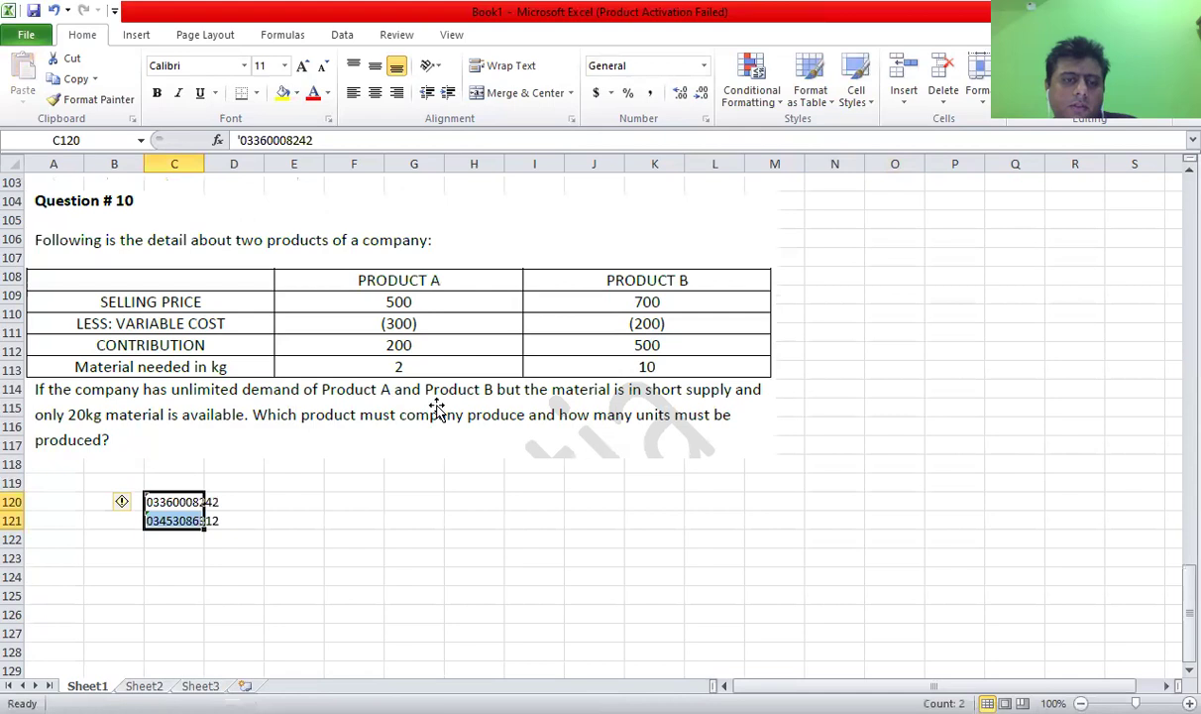
pyautogui.click(243, 500)
pyautogui.moveTo(118, 500); pyautogui.dragTo(210, 501)
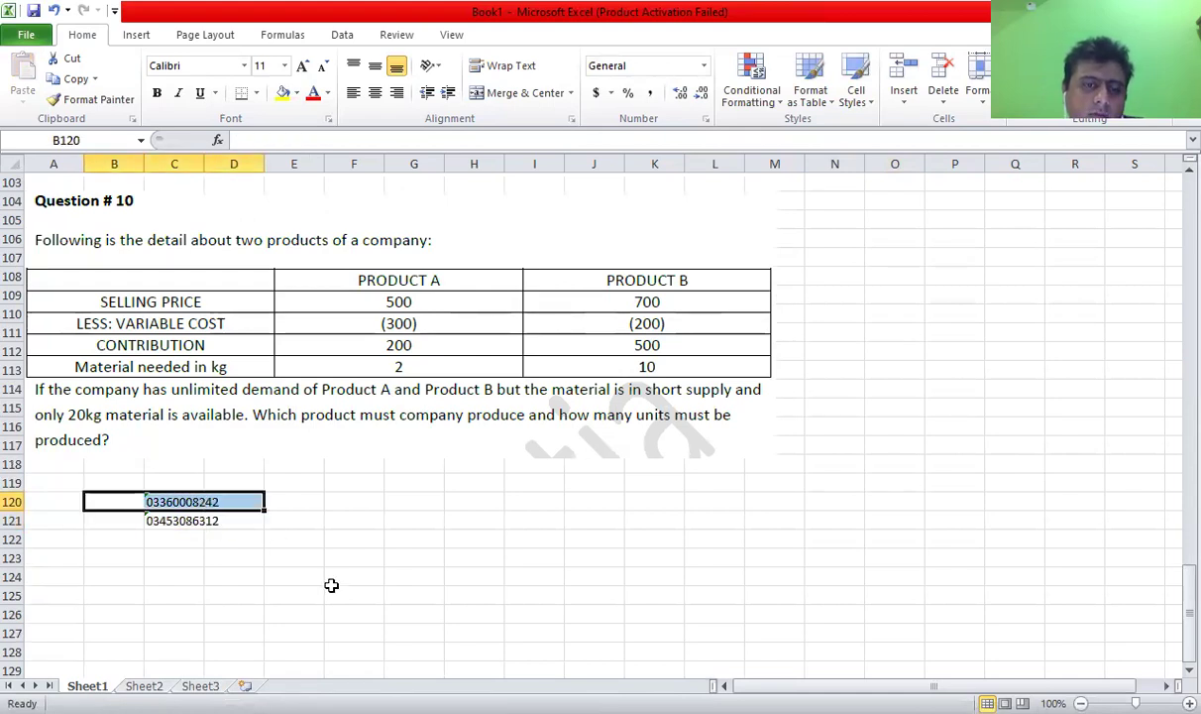
pyautogui.click(331, 583)
pyautogui.scroll(-1, 325, 491)
pyautogui.scroll(1, 325, 486)
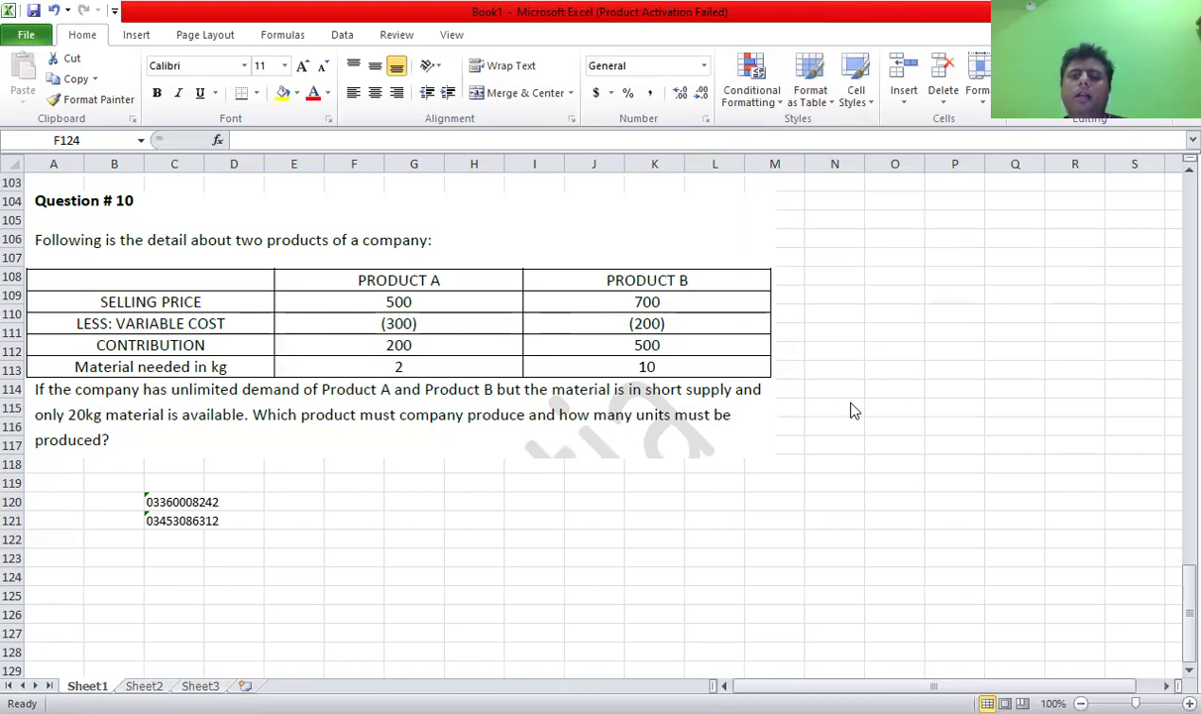
# Step: Add the bold heading "Method # 1" in N108 beside the Question 10 table
pyautogui.click(858, 284)
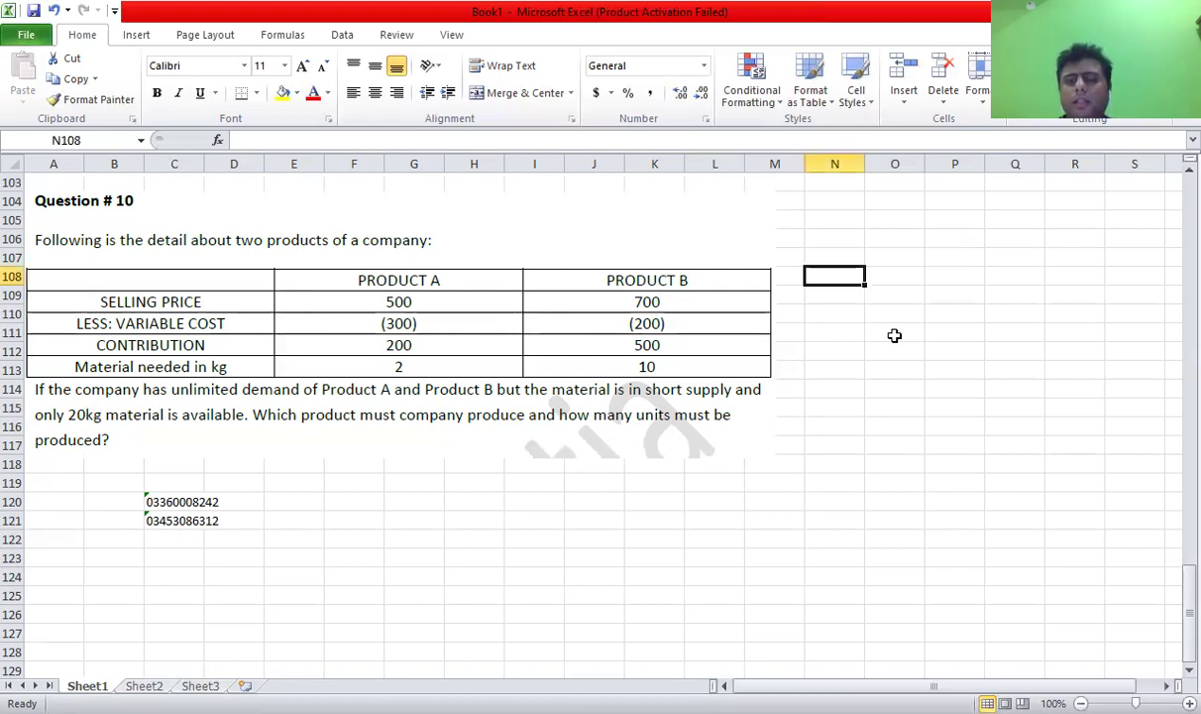
pyautogui.write('Method # 1')
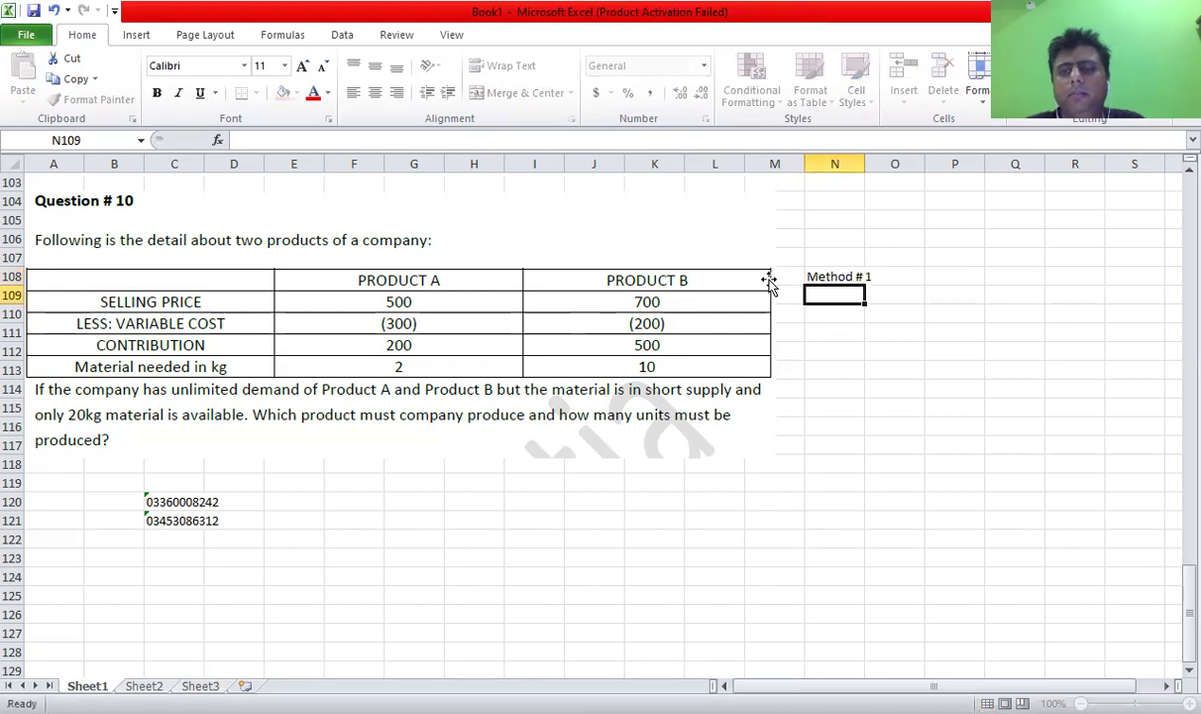
pyautogui.press('Up')
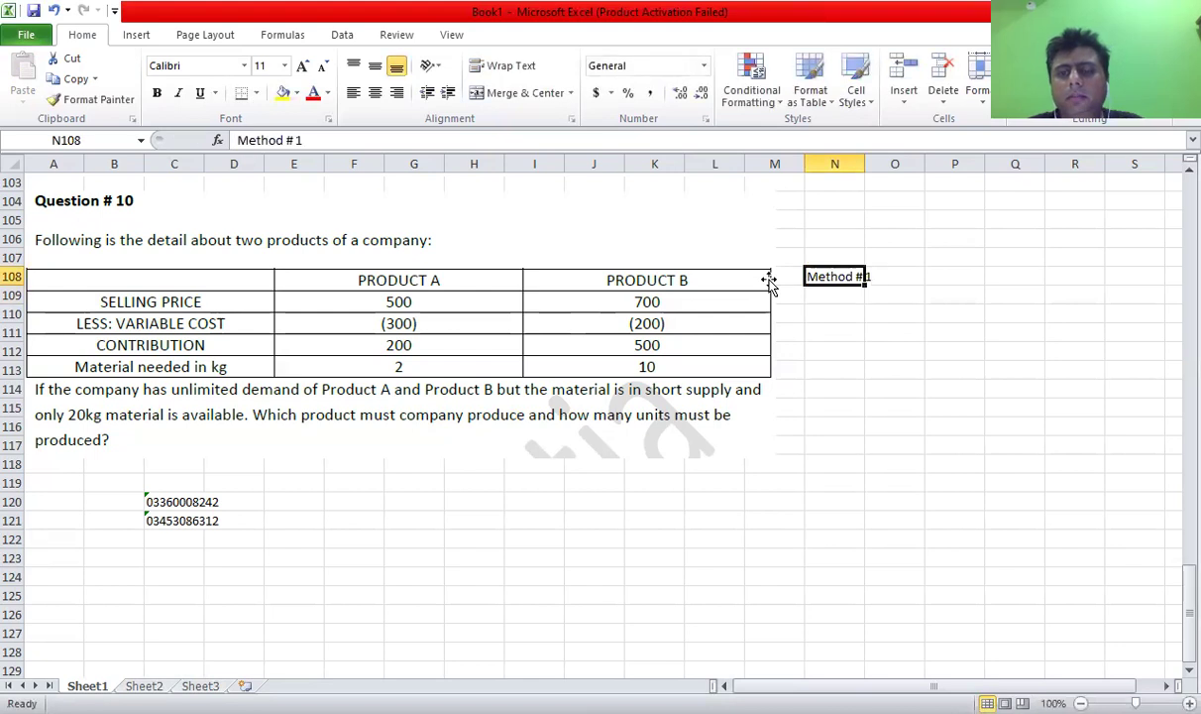
pyautogui.hotkey('ctrl', 'b')
pyautogui.press('Down')
# Step: Label N109 "A" and calculate Product A's producible units in P109 with =20/2
pyautogui.write('A')
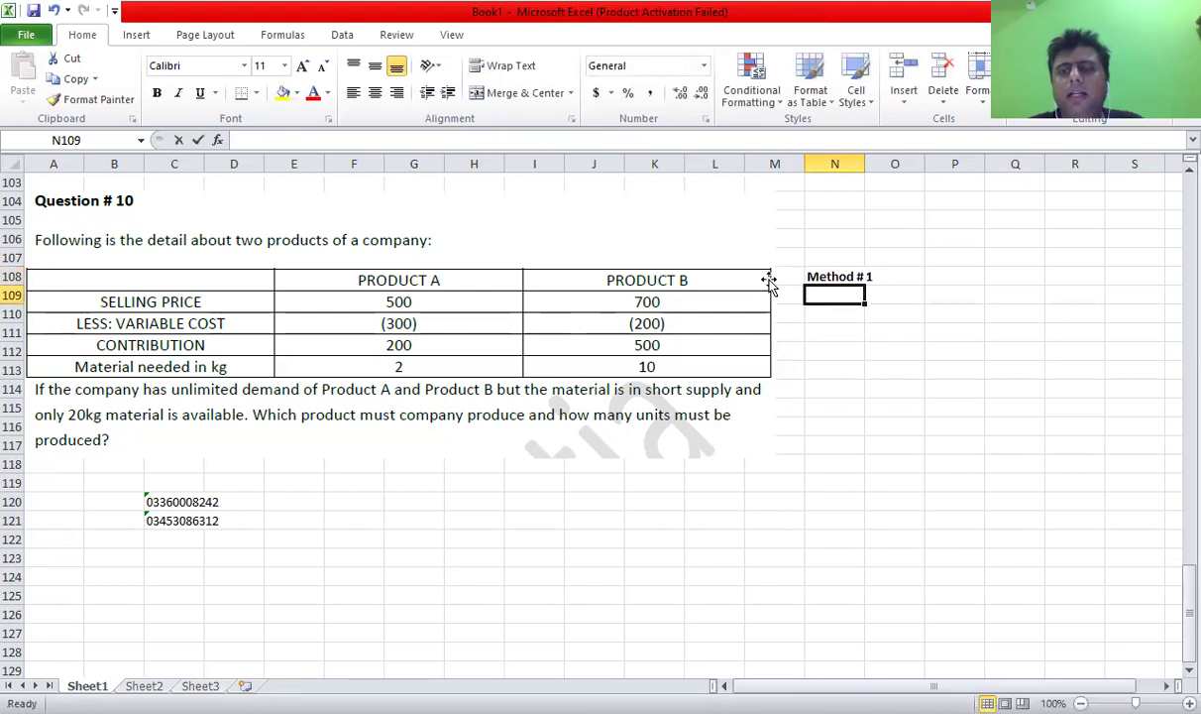
pyautogui.hotkey('ctrl', 'Return')
pyautogui.press('Right')
pyautogui.press('Right')
pyautogui.write('=20')
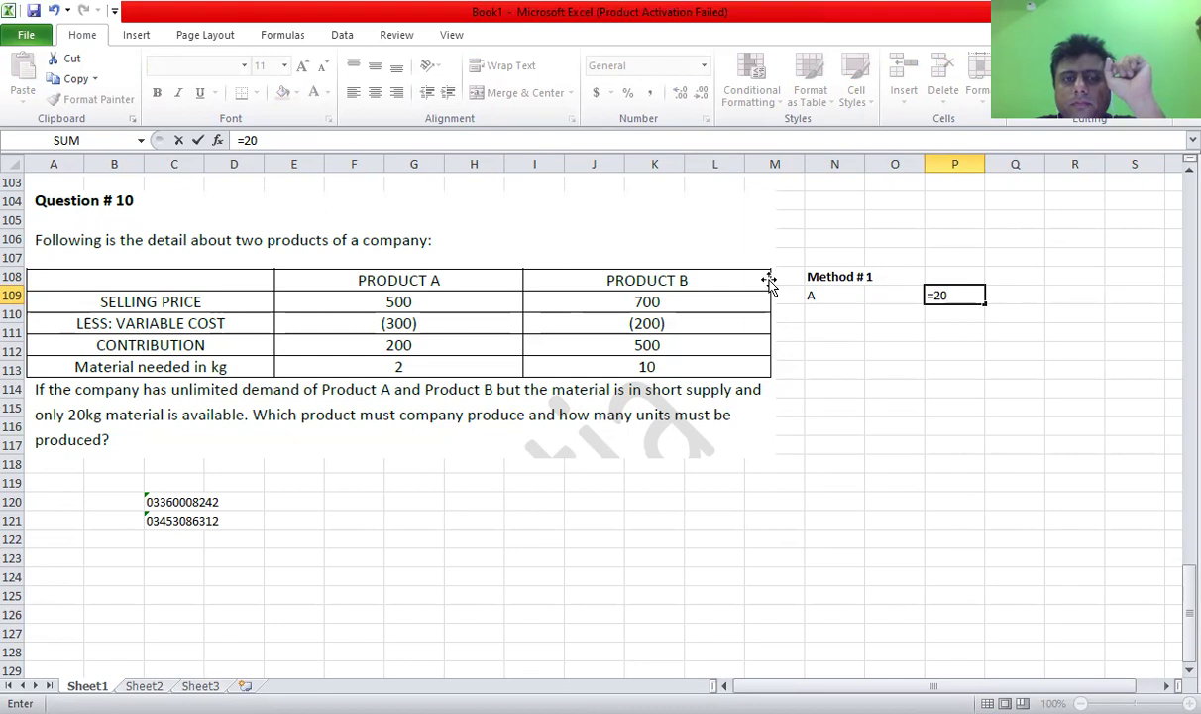
pyautogui.write('/')
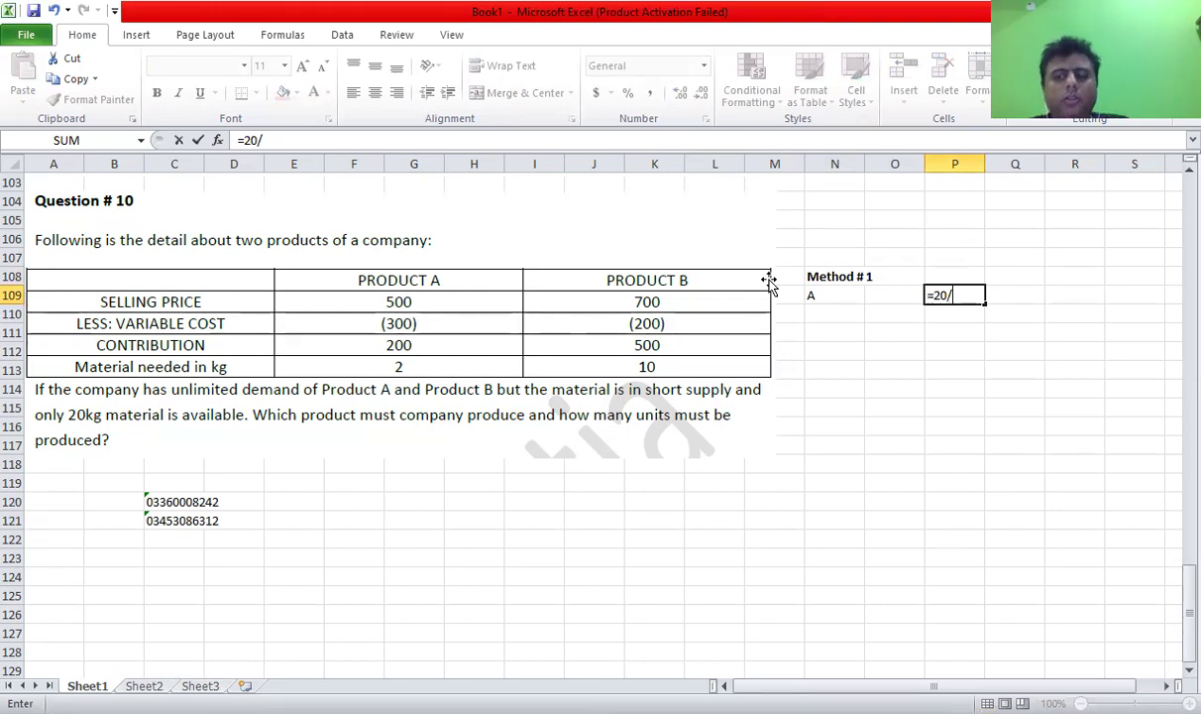
pyautogui.write('2')
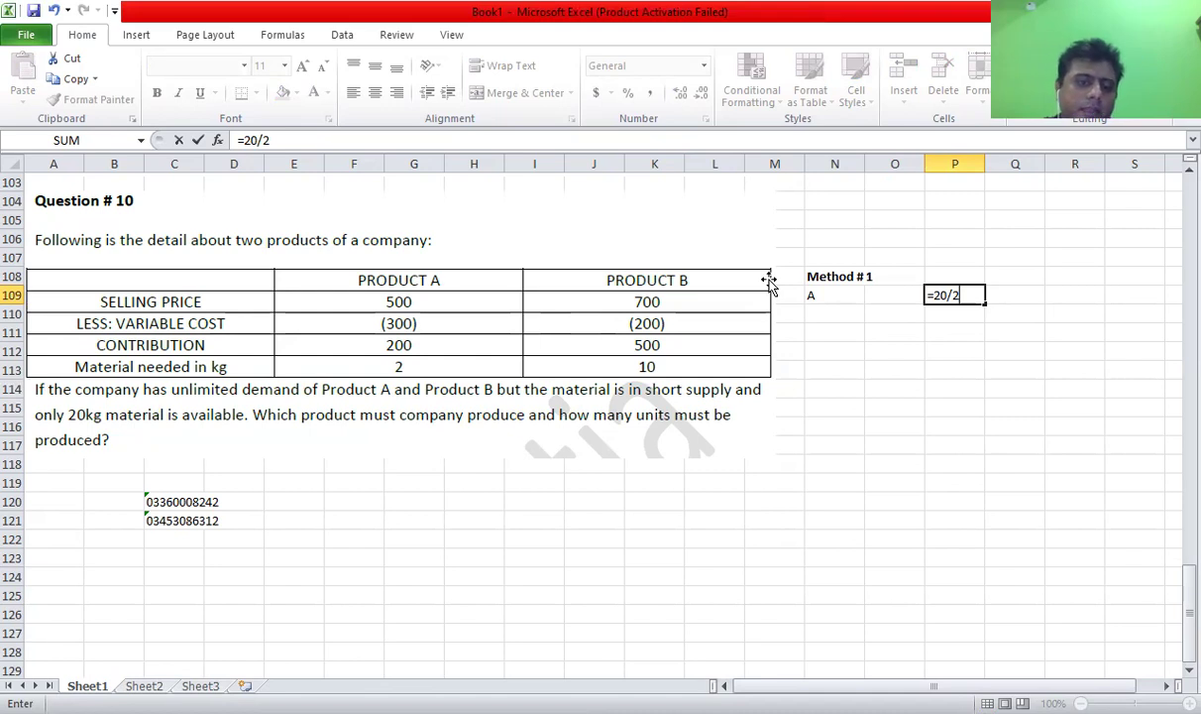
pyautogui.press('Return')
pyautogui.press('Up')
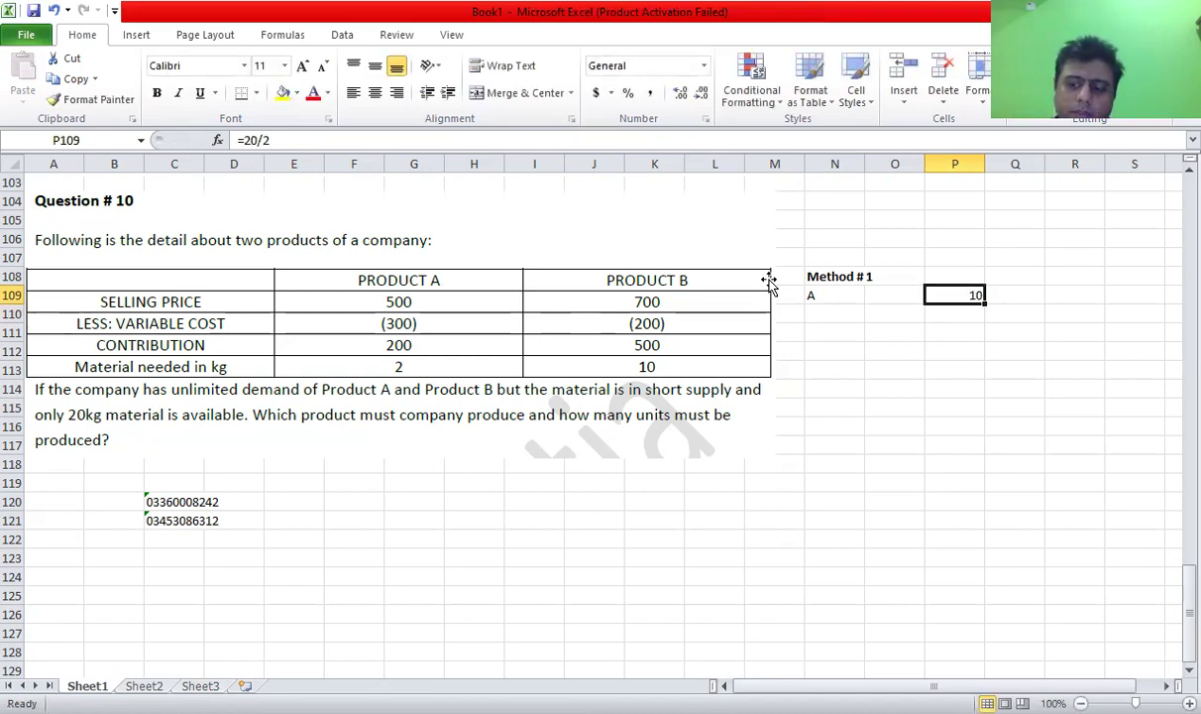
# Step: Calculate Product A's total contribution in Q110 with =P109*200
pyautogui.press('Right')
pyautogui.press('Down')
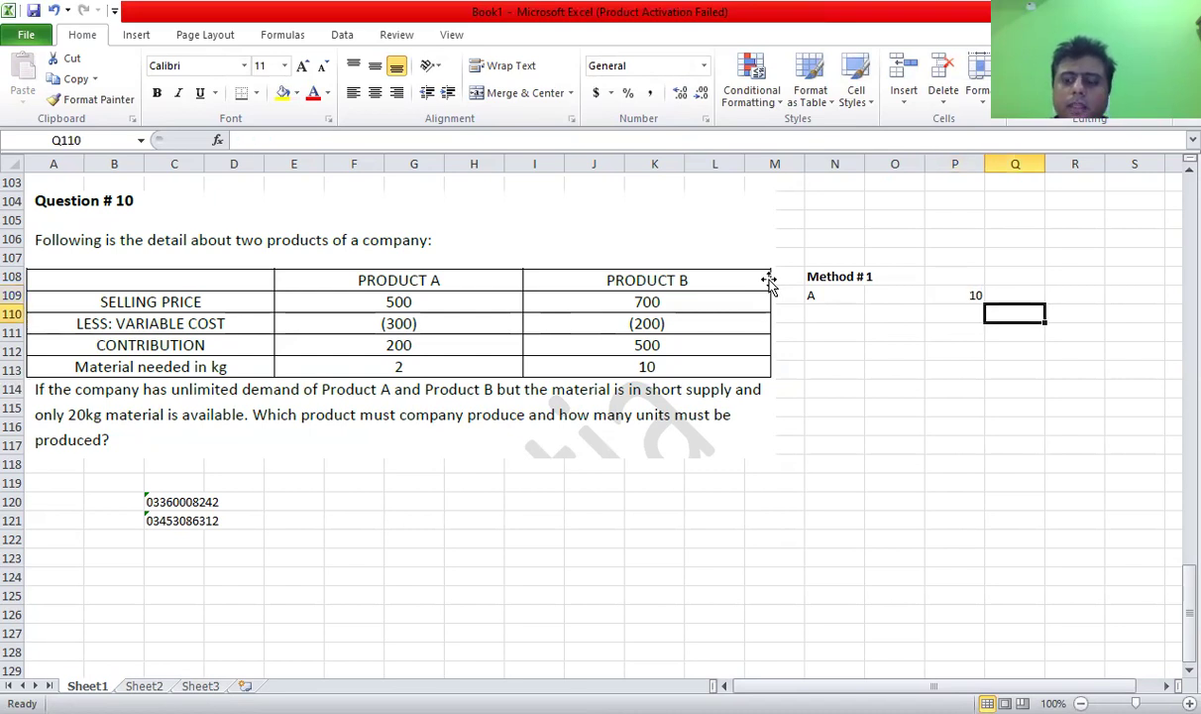
pyautogui.write('=')
pyautogui.press('Up')
pyautogui.press('Left')
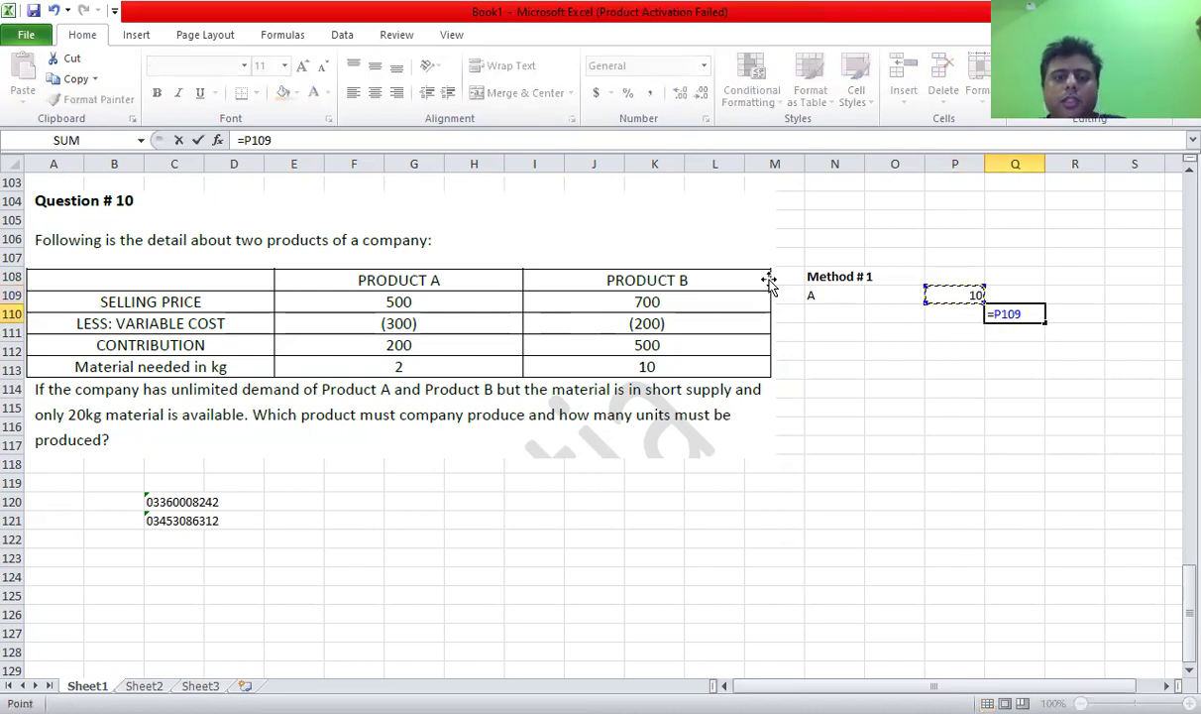
pyautogui.write('*200')
pyautogui.press('Return')
pyautogui.press('Up')
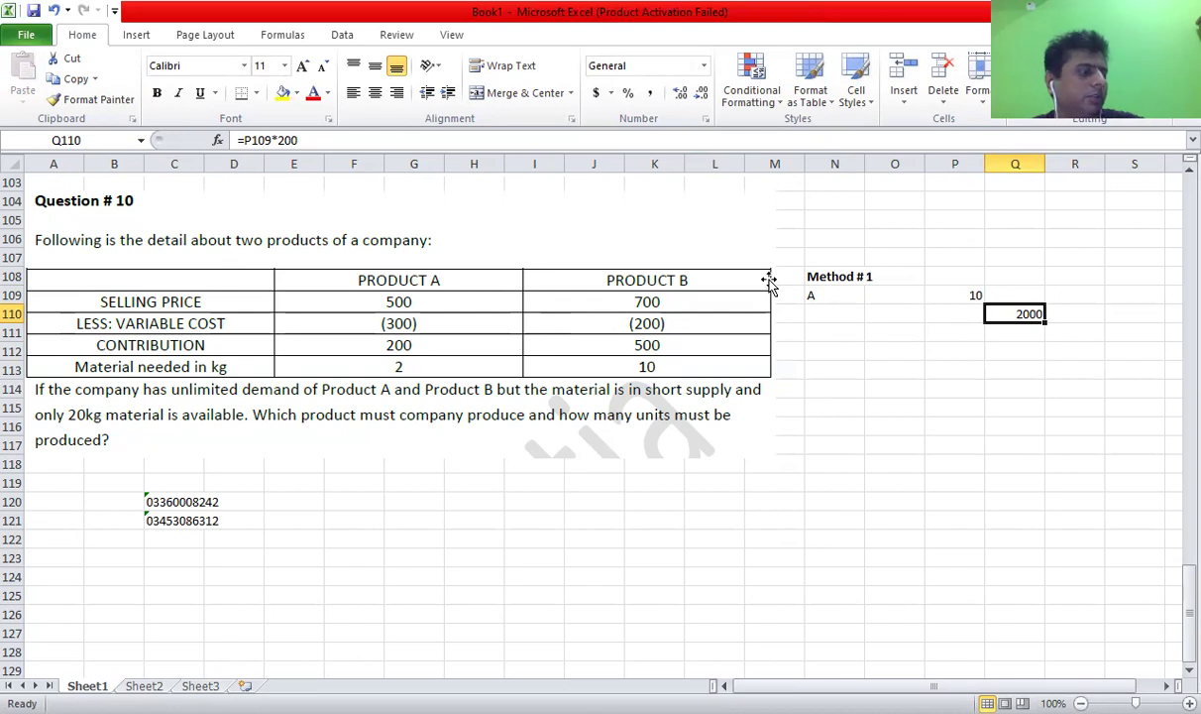
# Step: Label cell N111 "B" for the second product under Method # 1
pyautogui.press('Down')
pyautogui.press('Left')
pyautogui.press('Left')
pyautogui.press('Left')
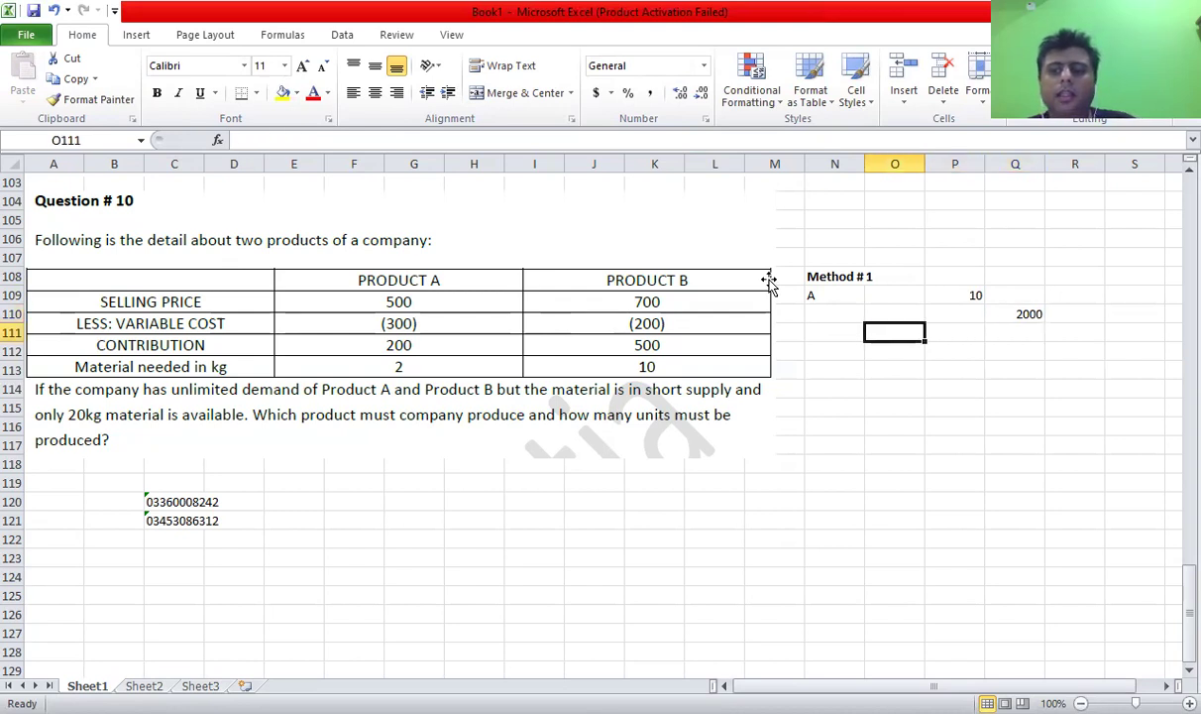
pyautogui.write('B')
pyautogui.press('Return')
# Step: Calculate Product B's producible units in P111 with =20/10
pyautogui.press('Right')
pyautogui.press('Right')
pyautogui.press('Up')
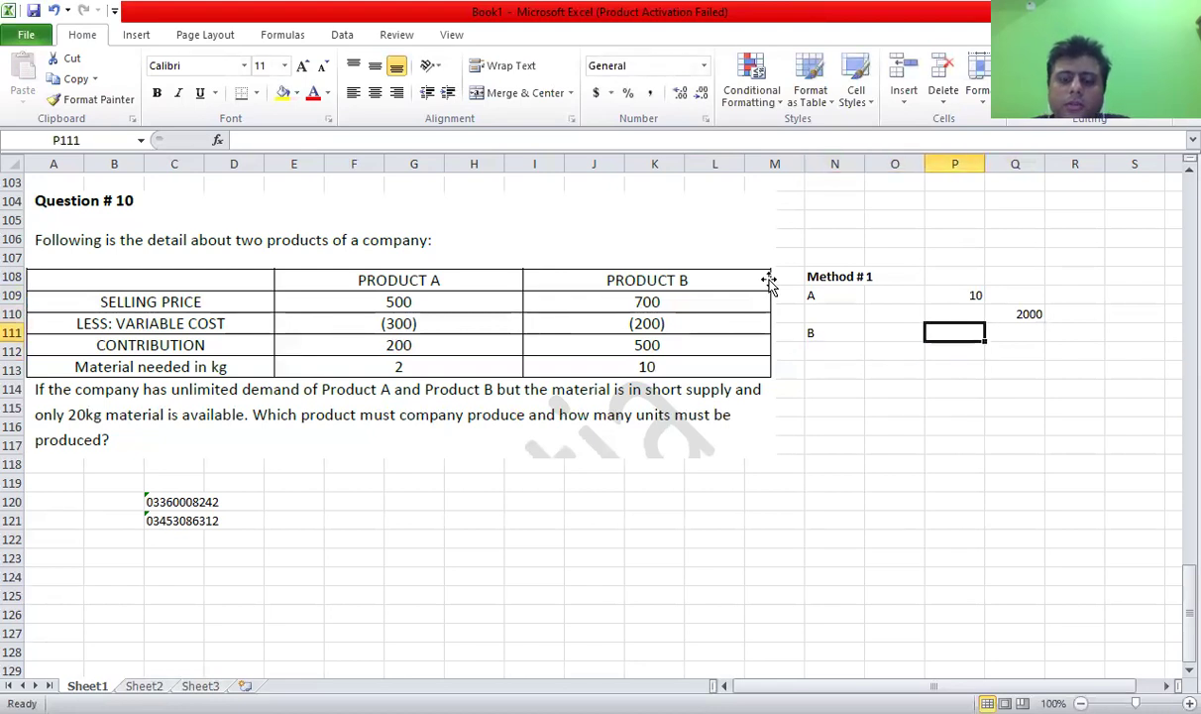
pyautogui.write('2')
pyautogui.press('Escape')
pyautogui.write('=20/10')
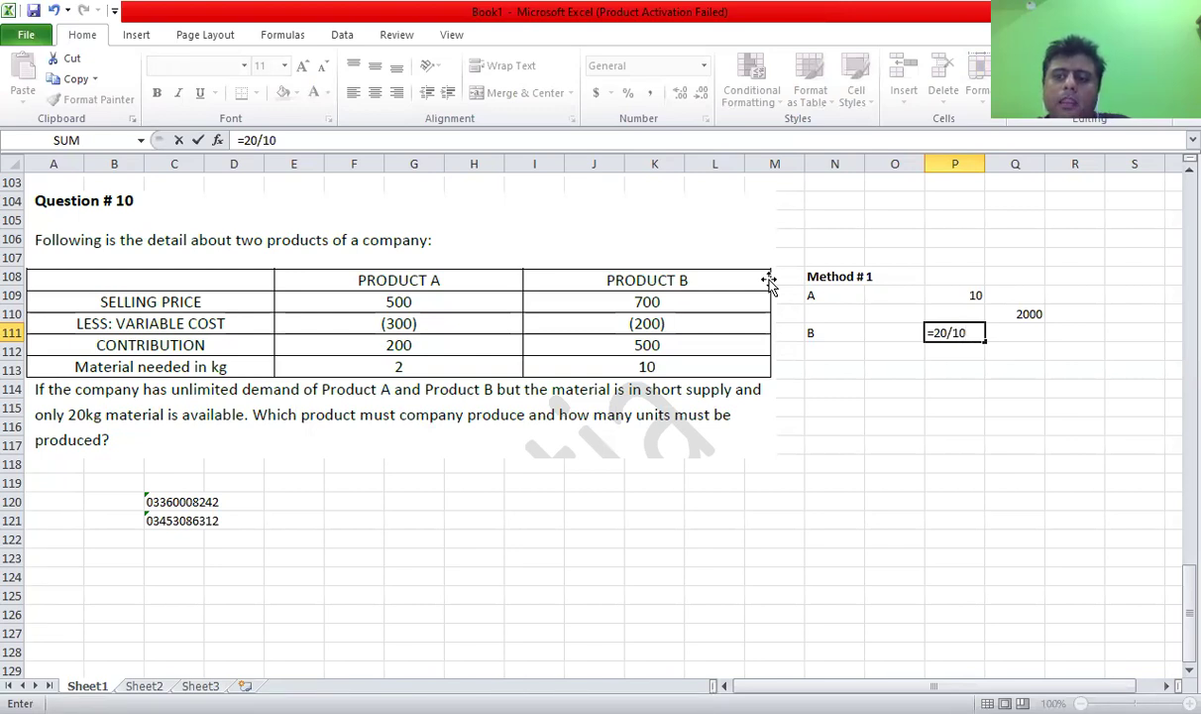
pyautogui.press('Return')
# Step: Calculate Product B's total contribution in Q112 with =P111*500
pyautogui.press('Right')
pyautogui.write('=')
pyautogui.press('Up')
pyautogui.press('Left')
pyautogui.write('*500')
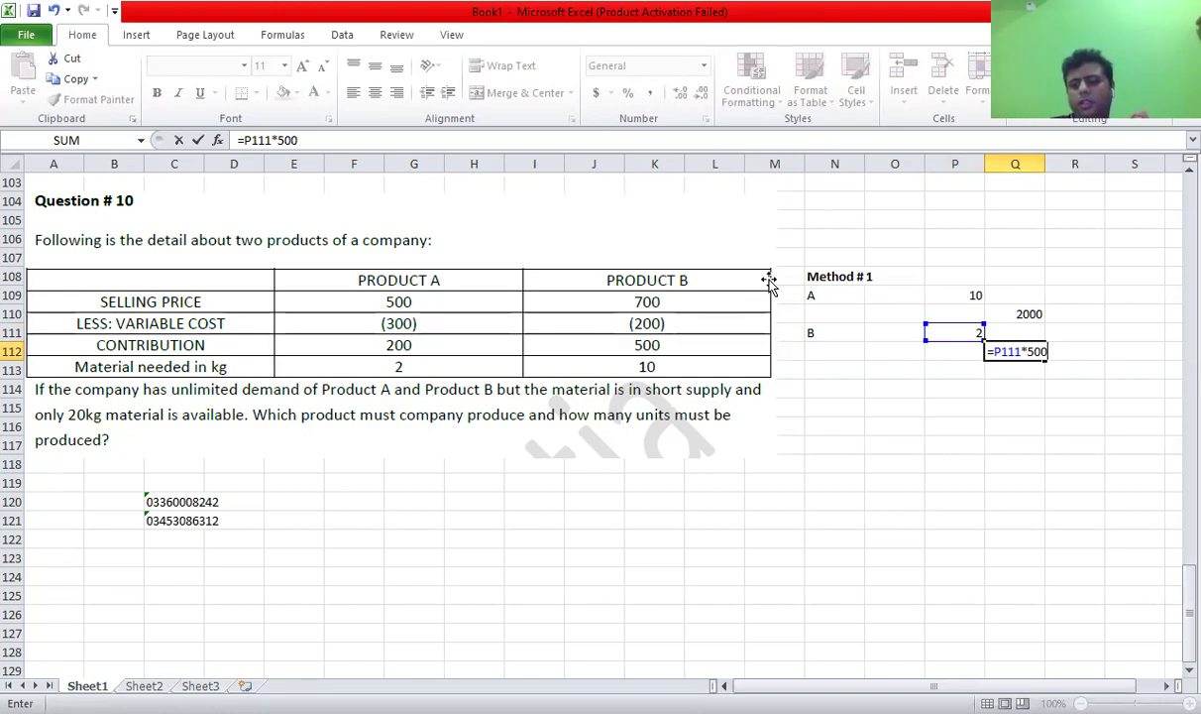
pyautogui.press('Return')
pyautogui.press('Up')
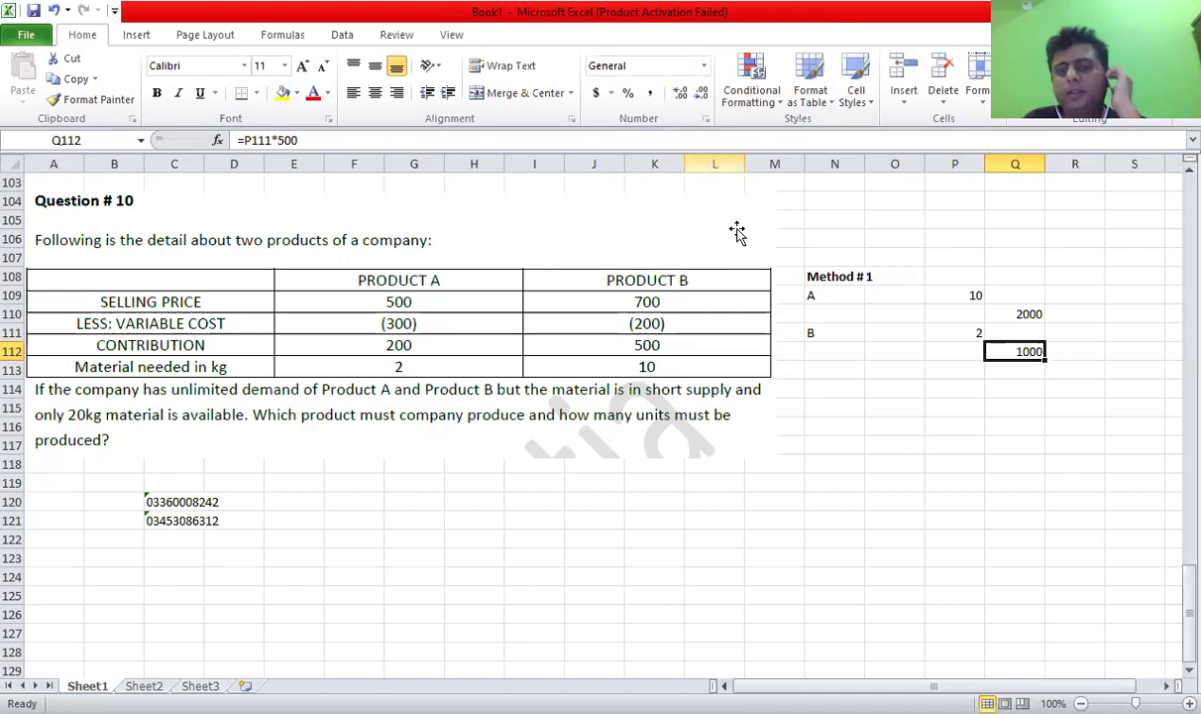
# Step: Review the Method # 1 formulas for Product A's units in P109 and total contribution in Q110
pyautogui.press('Up')
pyautogui.press('Up')
pyautogui.press('Up')
pyautogui.press('Left')
pyautogui.press('F2')
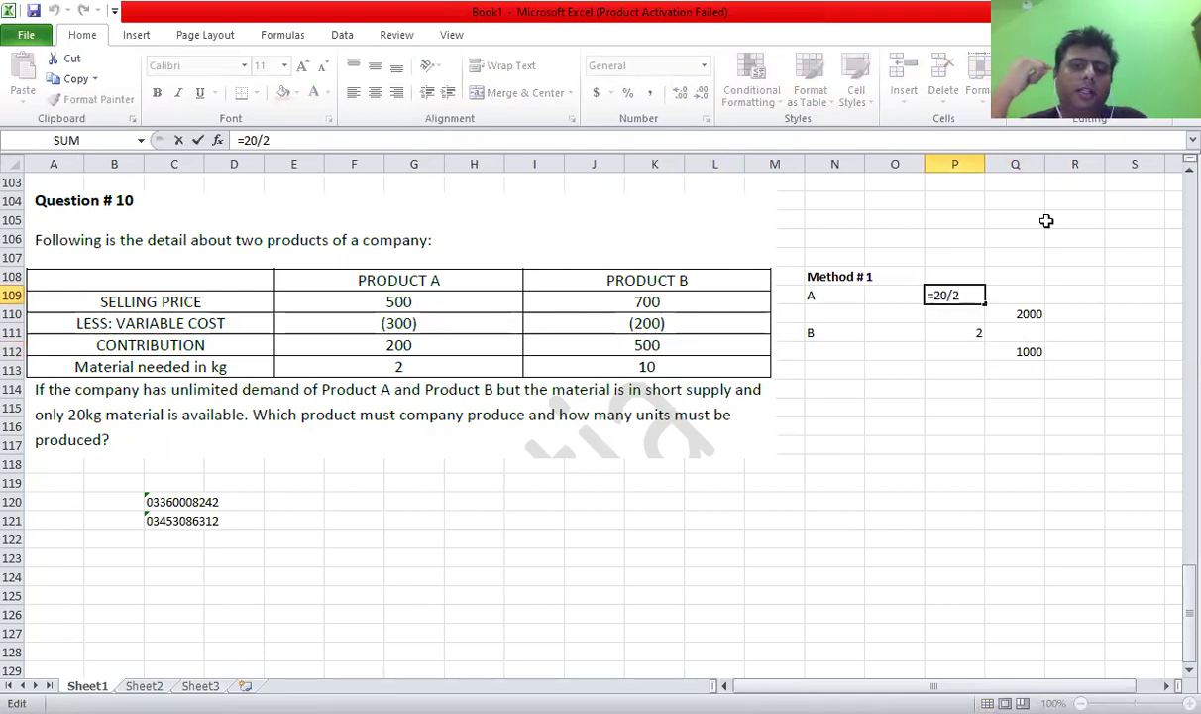
pyautogui.press('Escape')
pyautogui.press('Down')
pyautogui.press('Right')
pyautogui.press('F2')
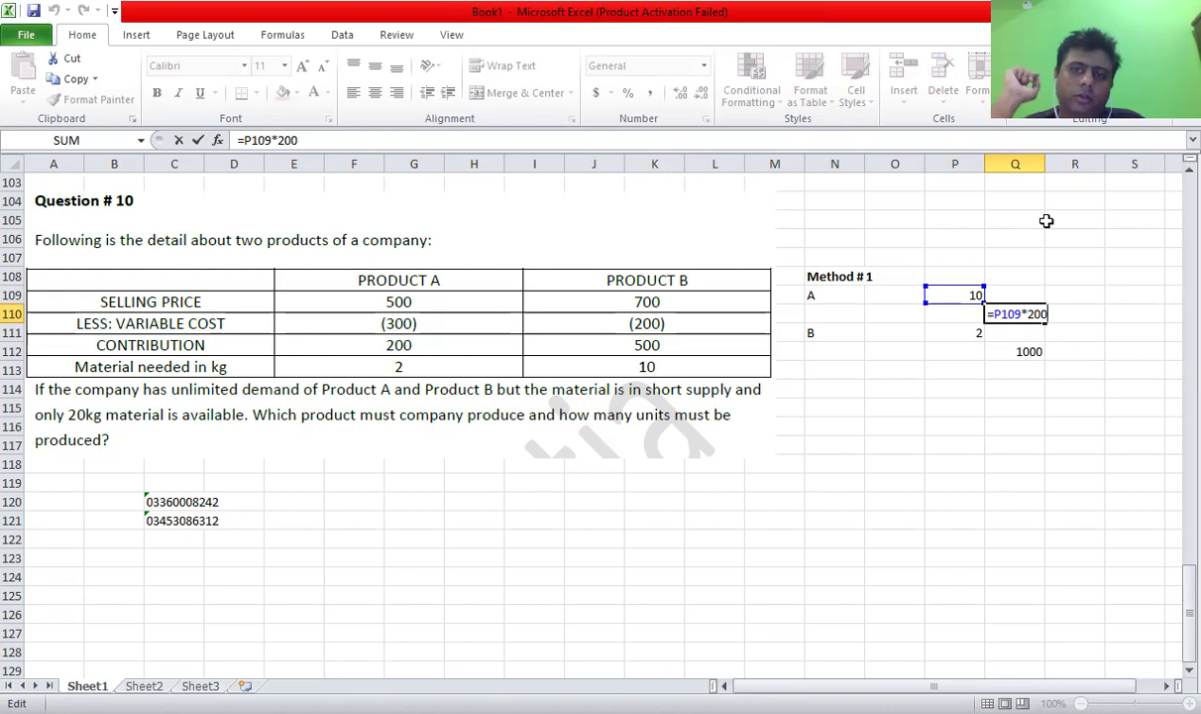
pyautogui.press('Escape')
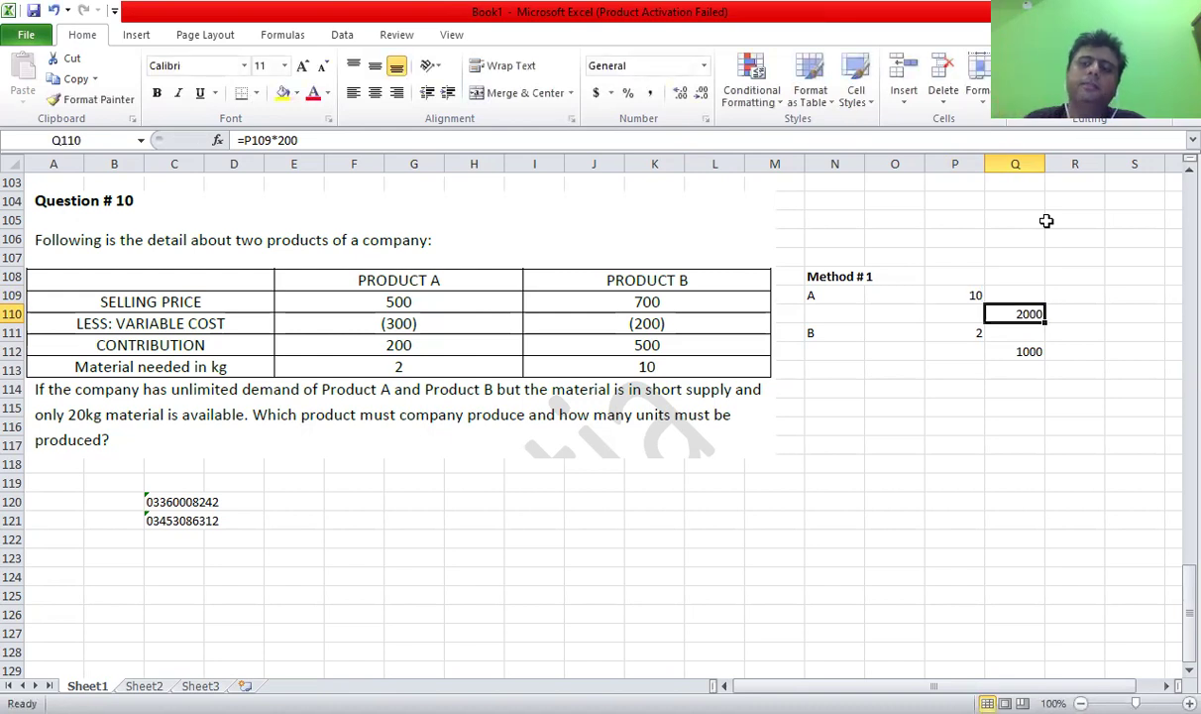
# Step: Review the Method # 1 formulas for Product B's units in P111 and total contribution in Q112
pyautogui.press('Down')
pyautogui.press('Left')
pyautogui.press('F2')
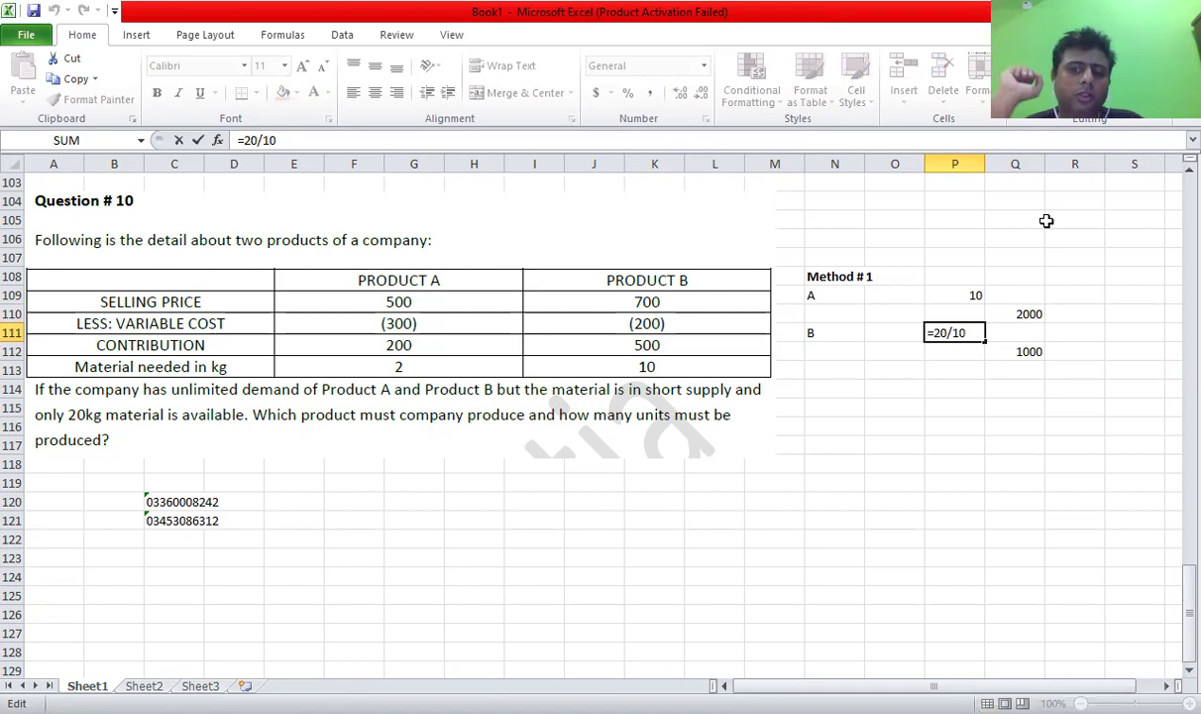
pyautogui.press('Return')
pyautogui.press('Right')
pyautogui.press('F2')
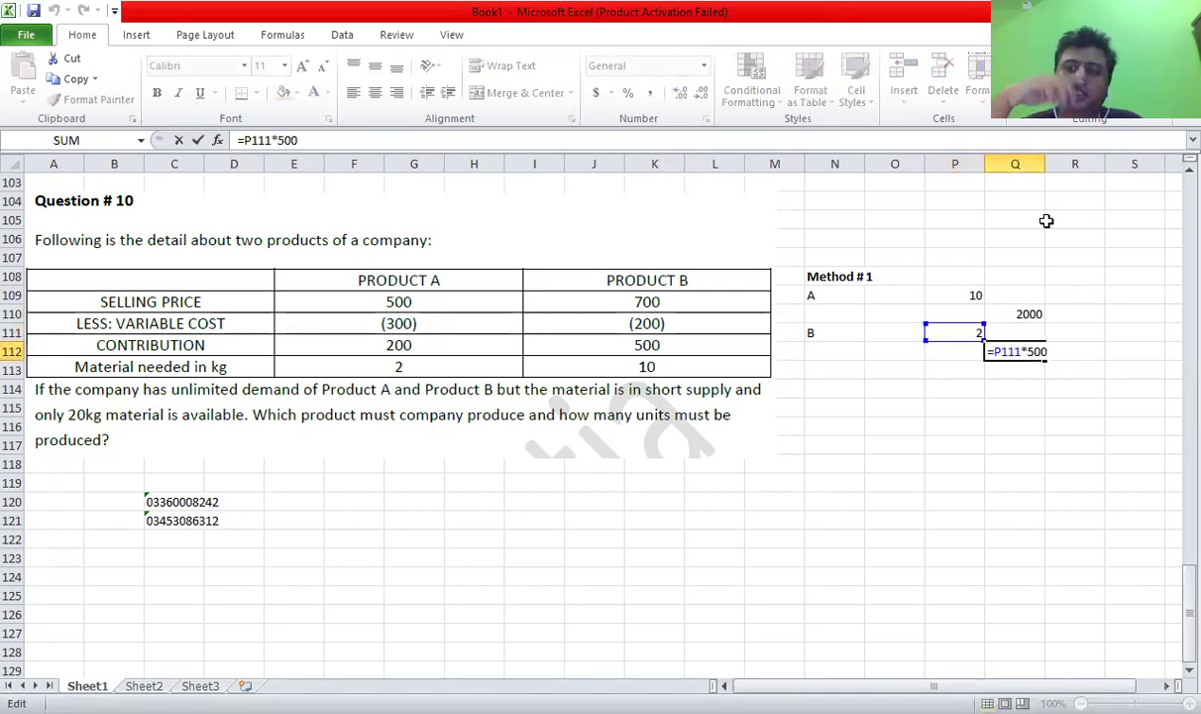
pyautogui.hotkey('ctrl', 'Return')
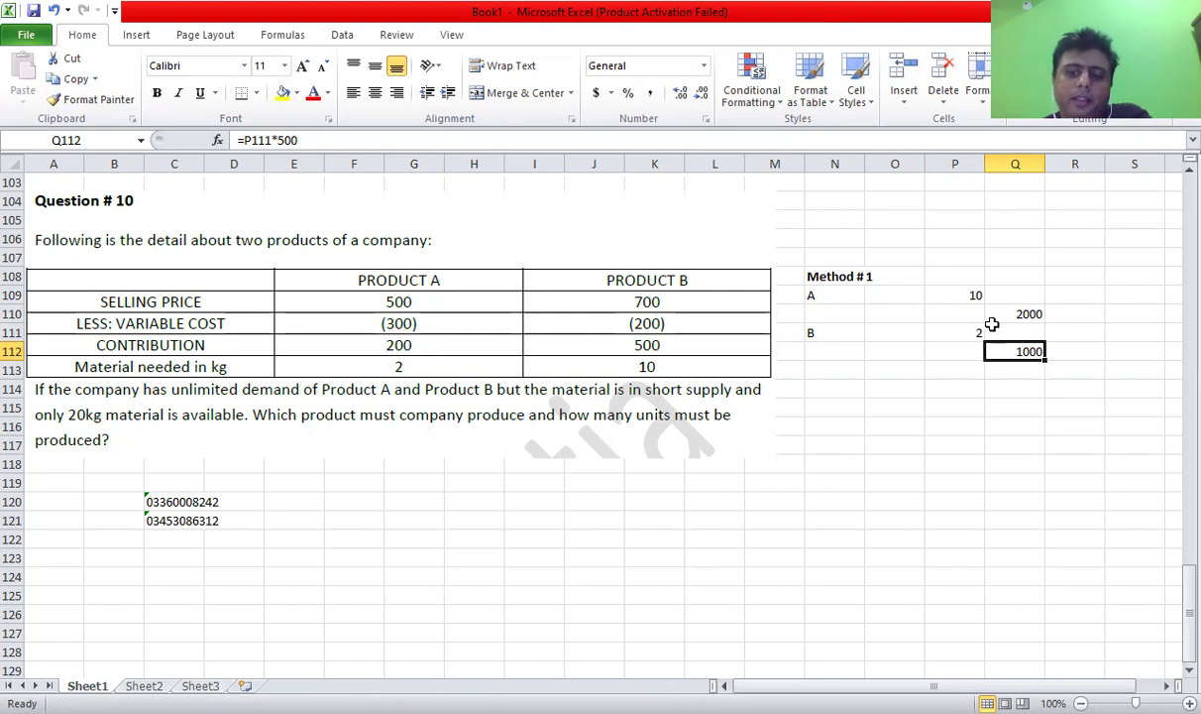
# Step: Add the bold heading "Method # 2" in N113 and highlight Product A's total contribution in Q110 yellow
pyautogui.click(836, 369)
pyautogui.hotkey('ctrl', 'b')
pyautogui.write('Method #')
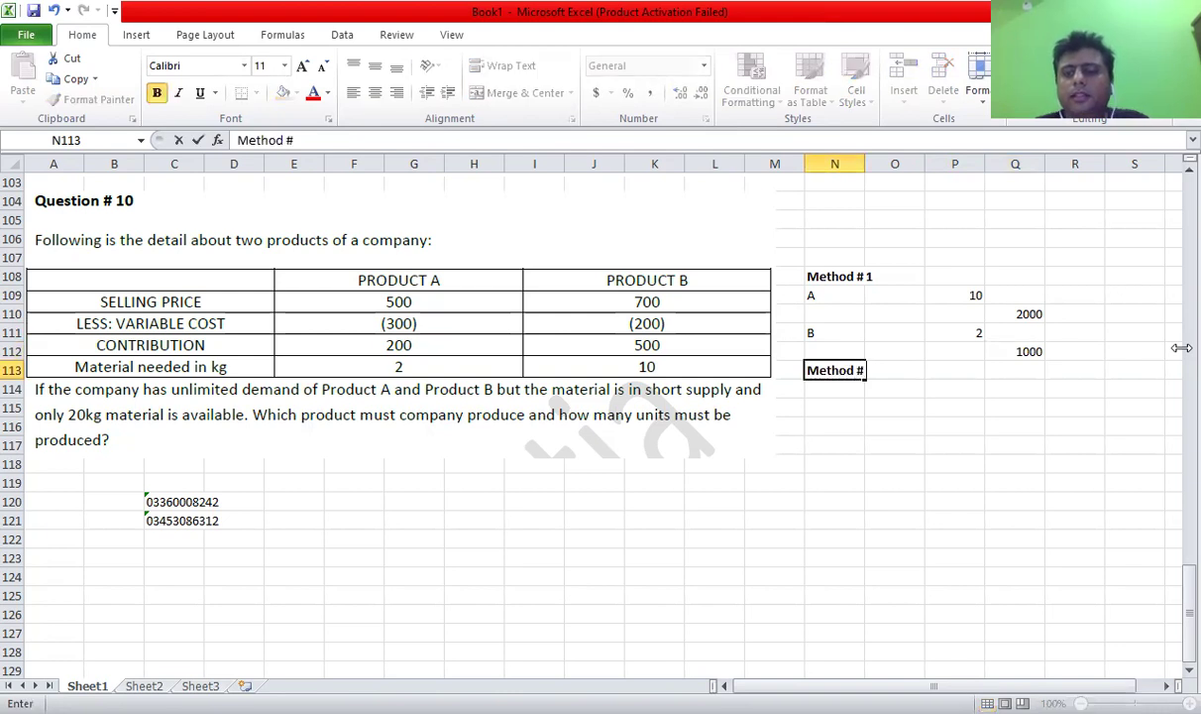
pyautogui.write(' 2')
pyautogui.press('Return')
pyautogui.click(1028, 318)
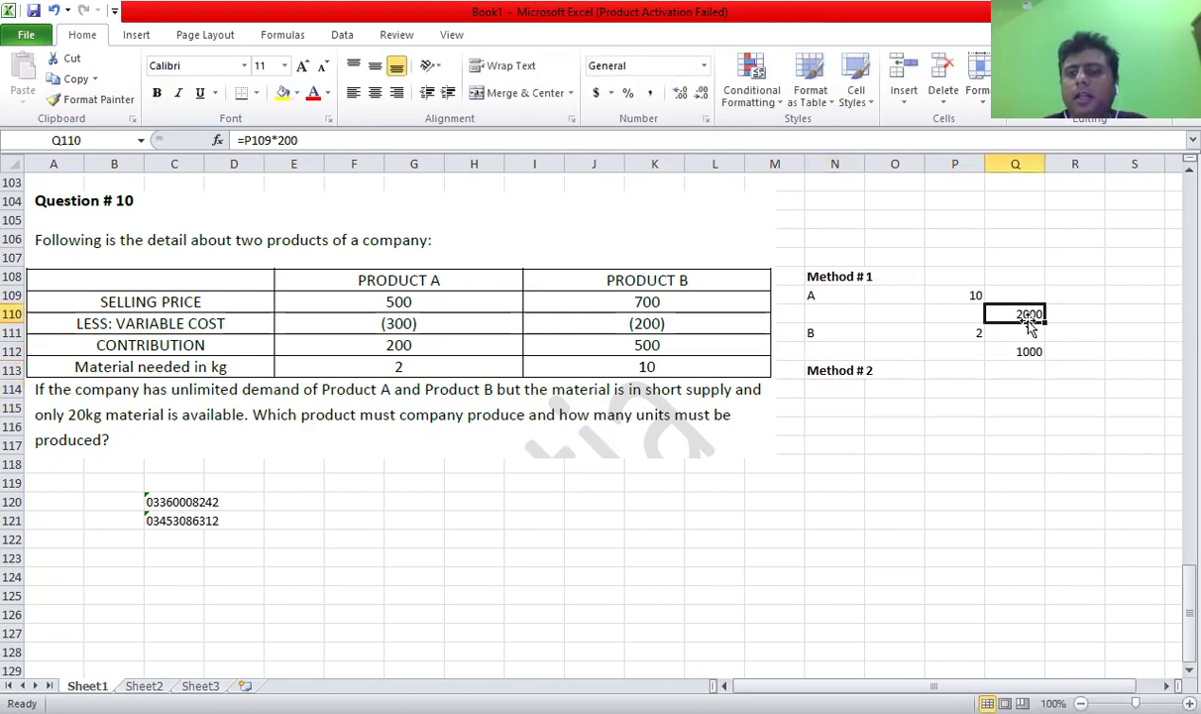
pyautogui.press('F4')
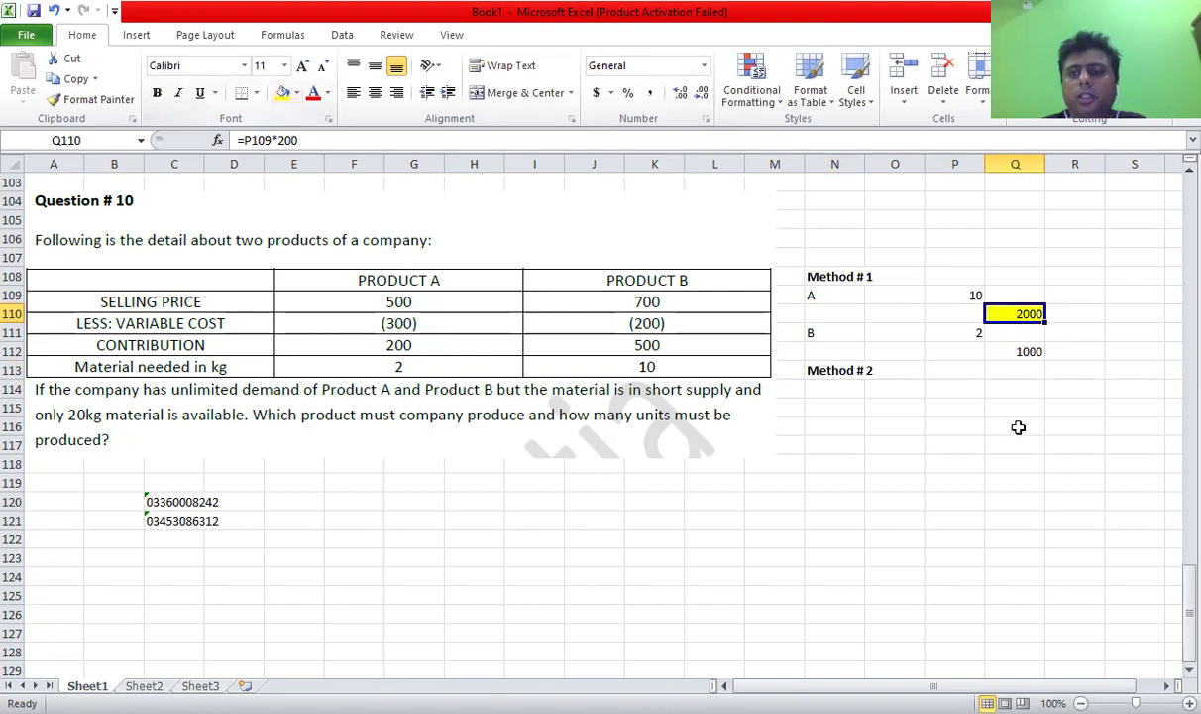
# Step: Label N115 "contribution" and add the product headings "A" in P114 and "B" in Q114
pyautogui.scroll(-1, 1017, 425)
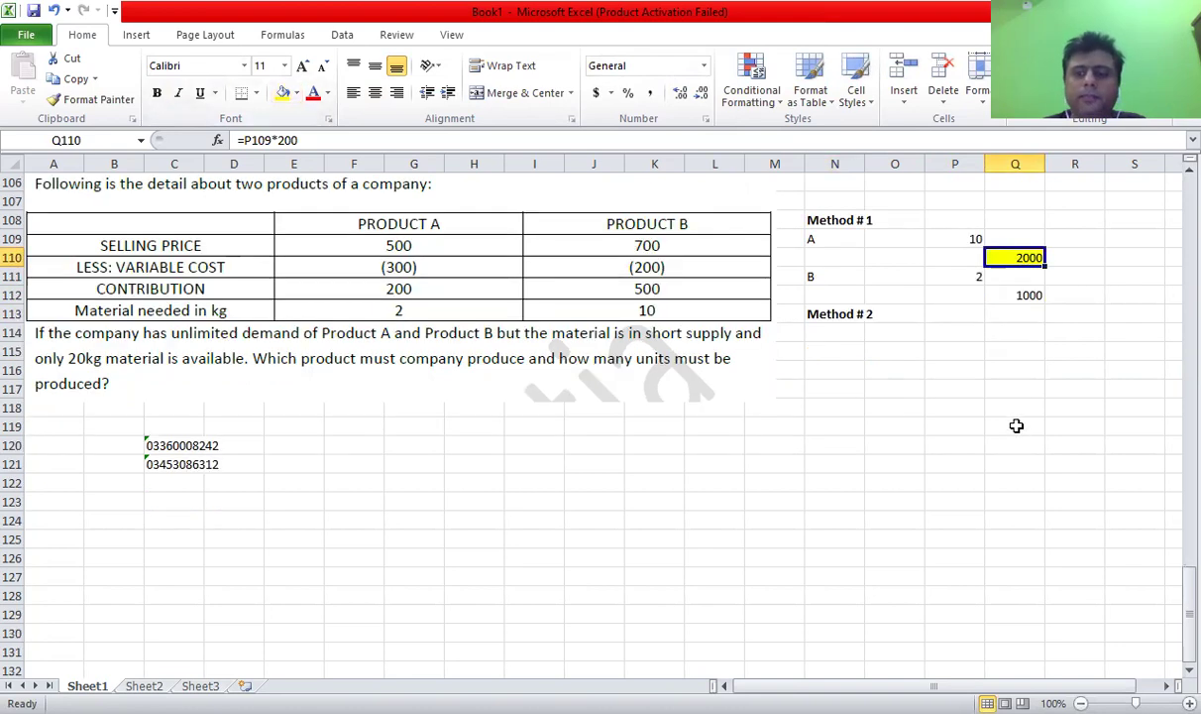
pyautogui.click(822, 347)
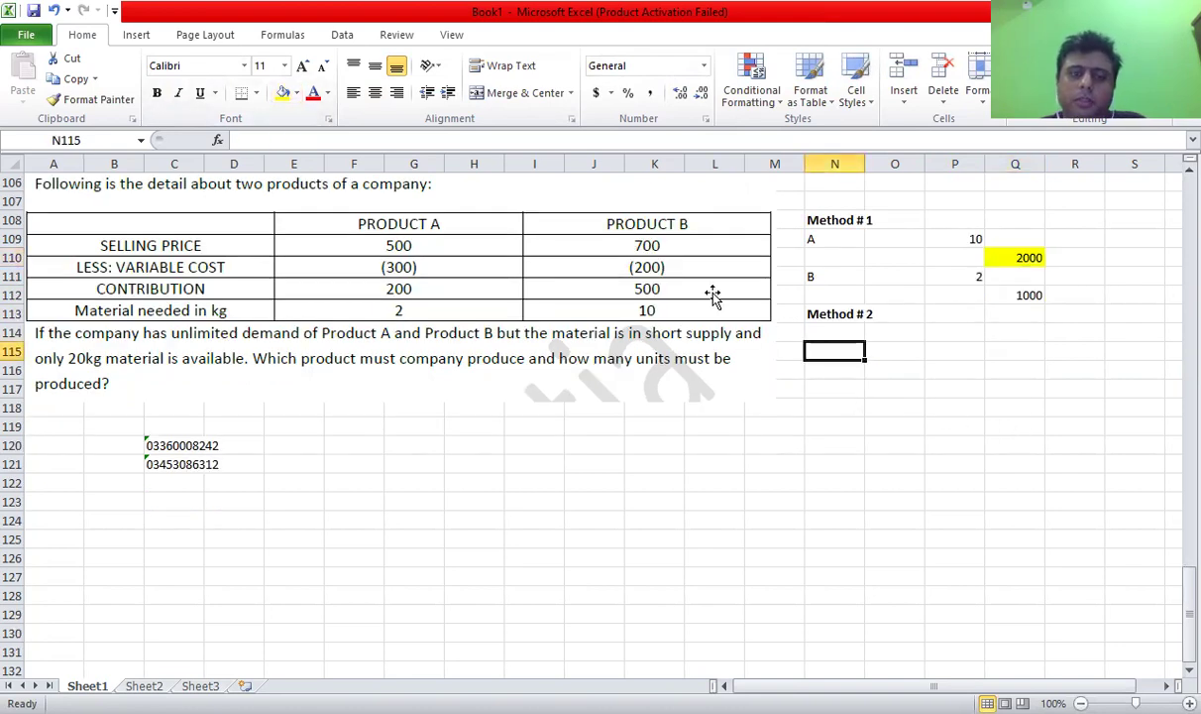
pyautogui.write('contribu')
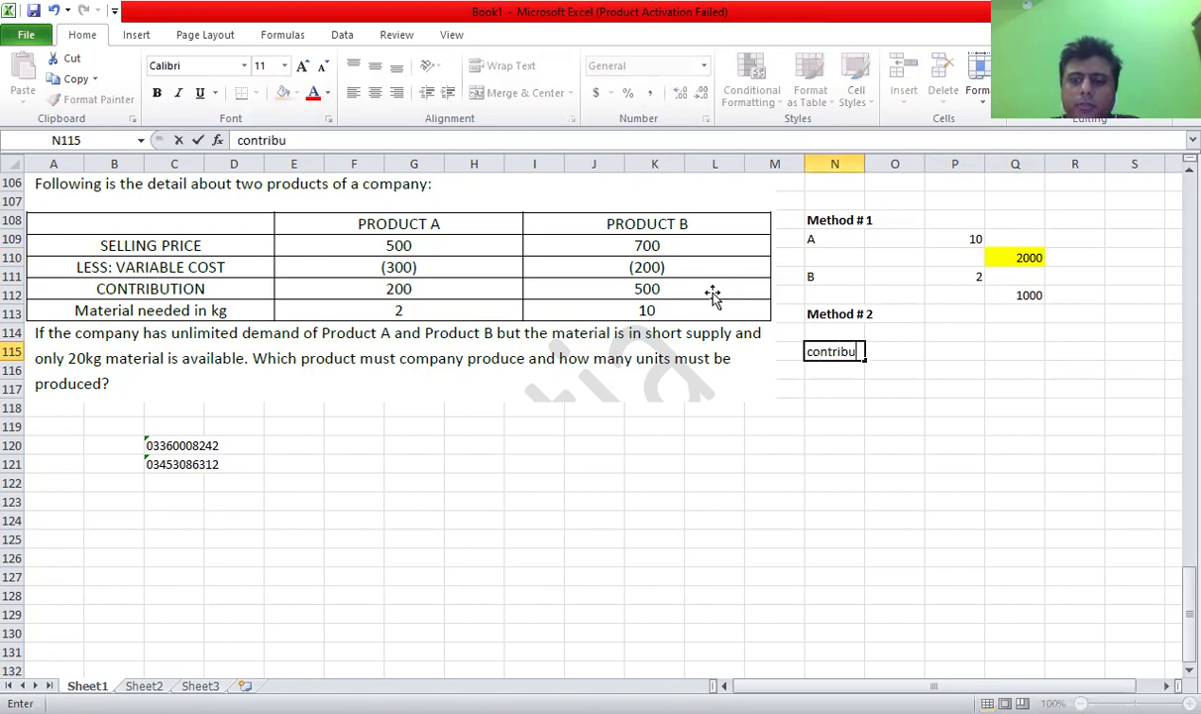
pyautogui.write('tion')
pyautogui.press('Right')
pyautogui.press('Right')
pyautogui.press('Up')
pyautogui.write('A')
pyautogui.press('Right')
pyautogui.write('B')
# Step: Enter the contribution per unit as 200 for Product A in P115 and 500 for Product B in Q115
pyautogui.press('Return')
pyautogui.press('Left')
pyautogui.write('200')
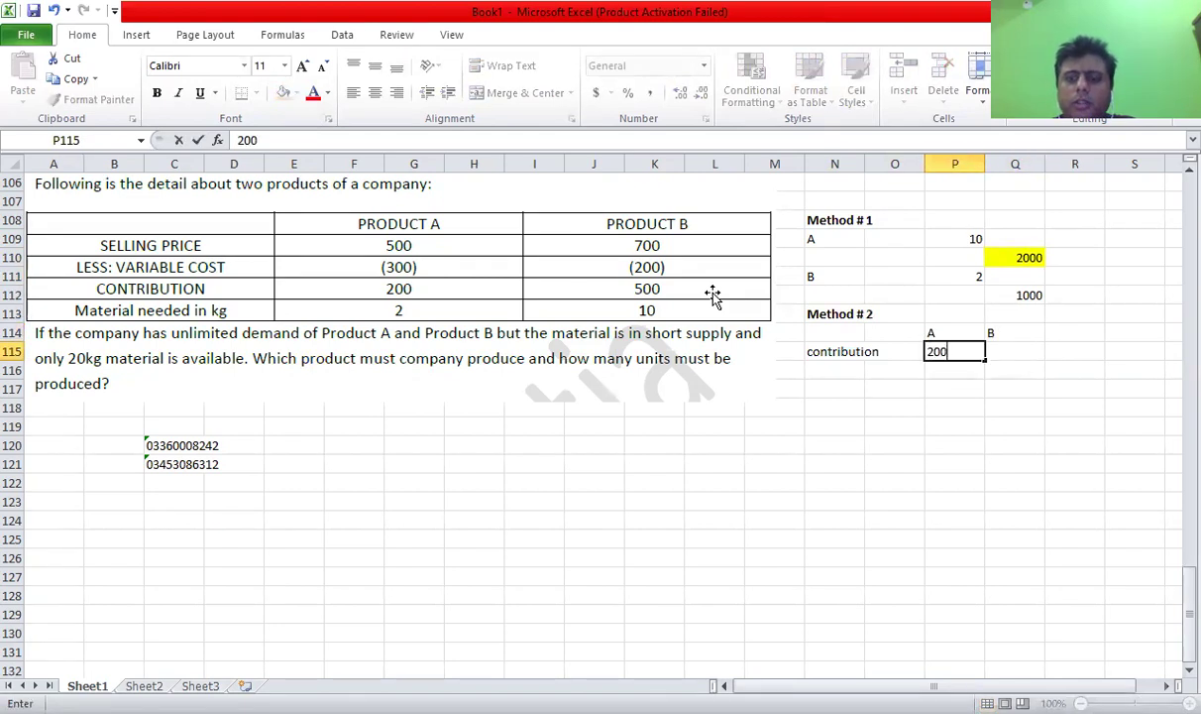
pyautogui.press('Right')
pyautogui.write('500')
pyautogui.press('Return')
# Step: Add a "material in kgs" row in row 116 with 2 for Product A and 10 for Product B
pyautogui.press('Left')
pyautogui.press('Left')
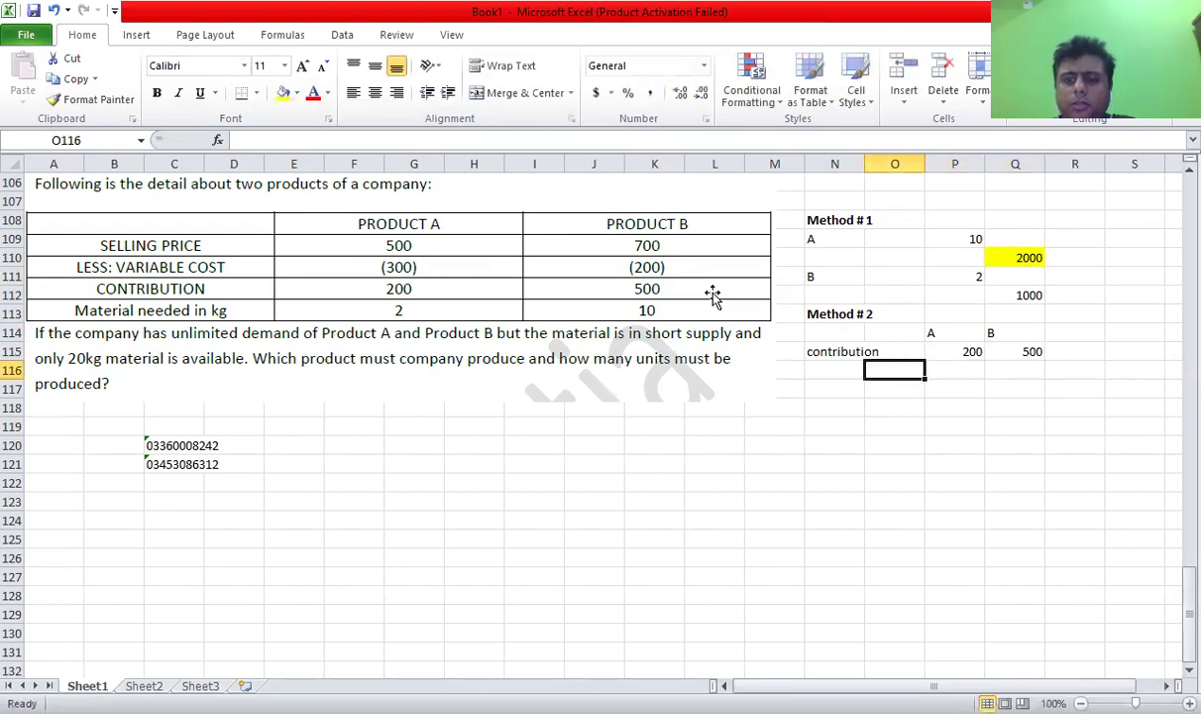
pyautogui.press('Left')
pyautogui.write('material in kgs')
pyautogui.press('Right')
pyautogui.press('Right')
pyautogui.write('2')
pyautogui.press('Right')
pyautogui.write('10')
pyautogui.press('Return')
# Step: Label N117 "contribution/kg" below the material row
pyautogui.press('Left')
pyautogui.press('Left')
pyautogui.press('Left')
pyautogui.write('contribution per')
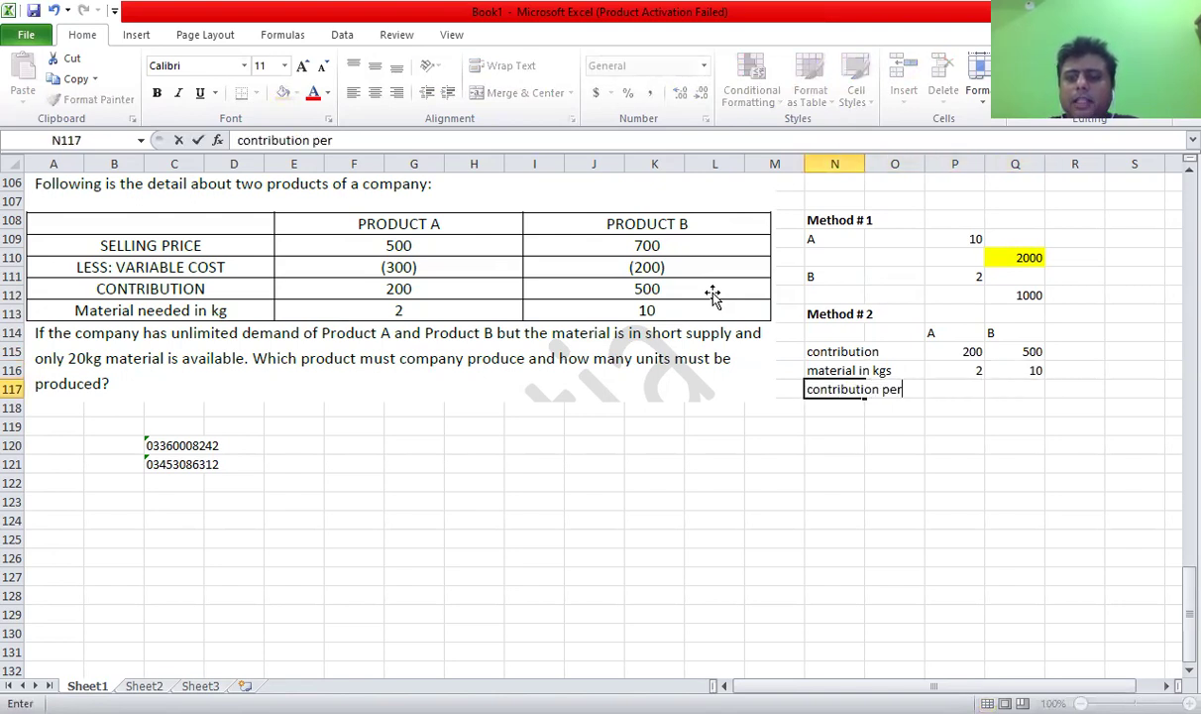
pyautogui.press('BackSpace')
pyautogui.press('BackSpace')
pyautogui.press('BackSpace')
pyautogui.write('/kg')
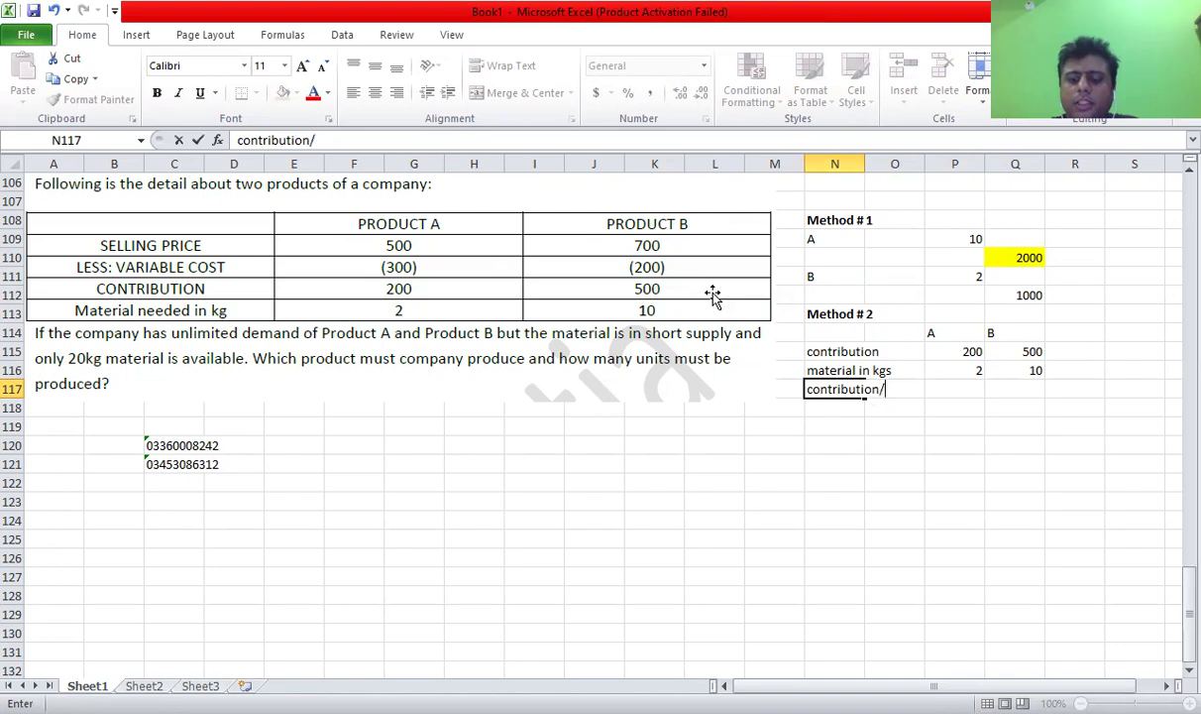
pyautogui.press('Return')
# Step: Calculate Product A's contribution per kg in P117 with =P115/P116
pyautogui.press('Right')
pyautogui.press('Up')
pyautogui.press('Right')
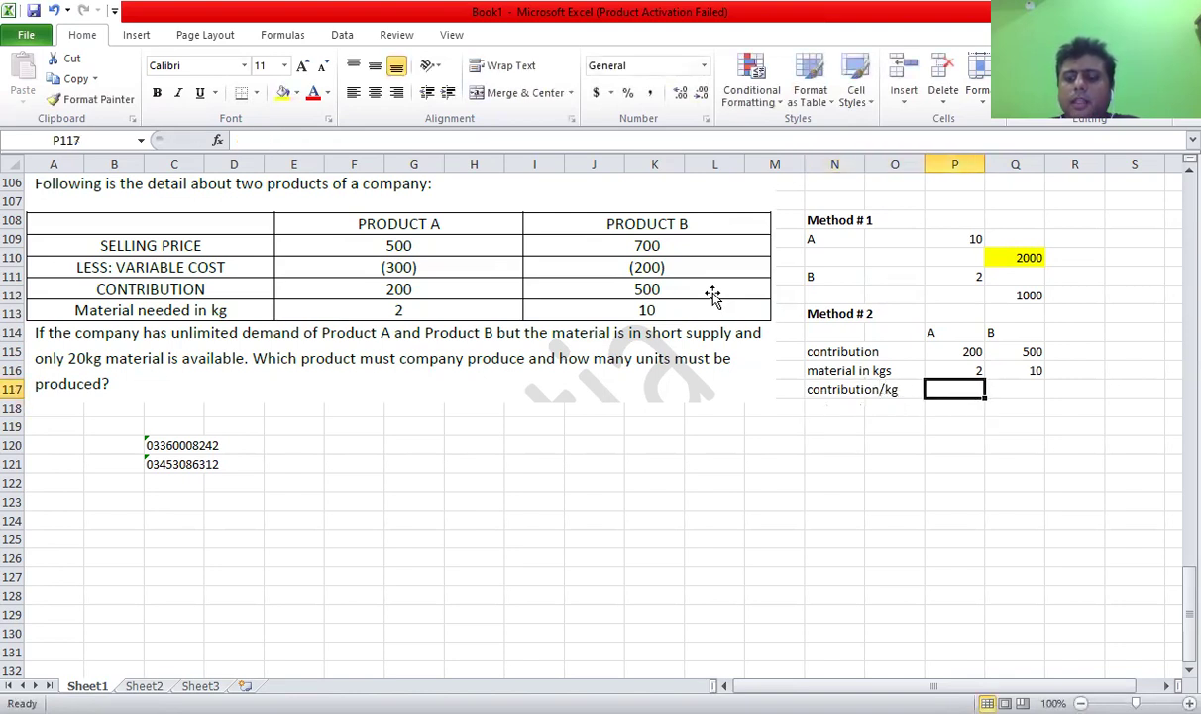
pyautogui.write('=')
pyautogui.press('Up')
pyautogui.press('Up')
pyautogui.write('/')
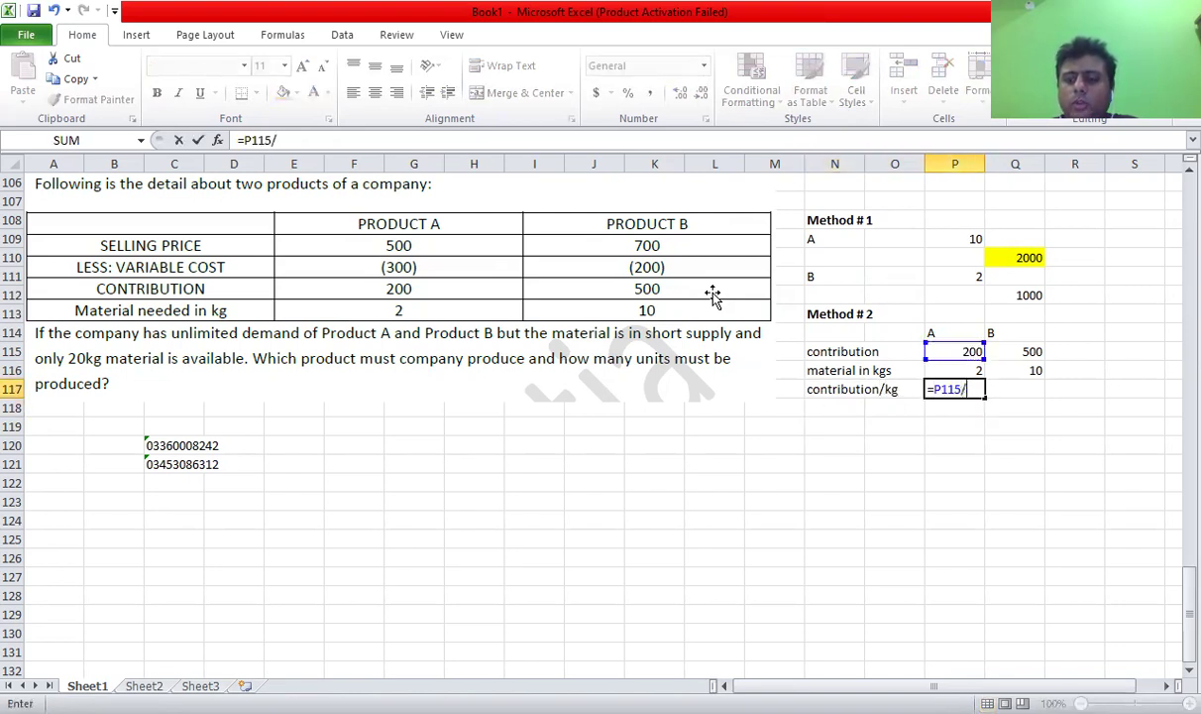
pyautogui.press('Up')
pyautogui.press('Return')
# Step: Calculate Product B's contribution per kg in Q117 with =Q115/Q116
pyautogui.press('Right')
pyautogui.press('Up')
pyautogui.write('=')
pyautogui.press('Up')
pyautogui.press('Up')
pyautogui.write('/')
pyautogui.press('Up')
pyautogui.press('Return')
# Step: Review the contribution, material and contribution per kg entries for both products under Method # 2
pyautogui.press('Up')
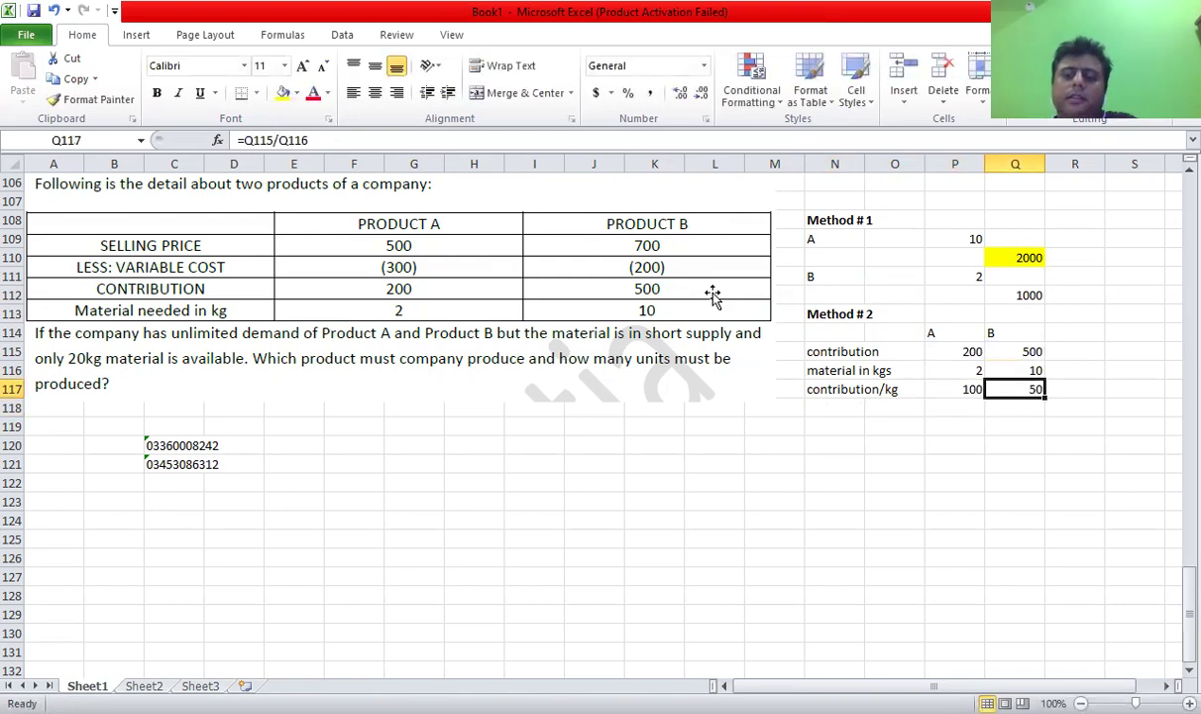
pyautogui.press('Left')
pyautogui.press('Up')
pyautogui.press('Up')
pyautogui.press('Up')
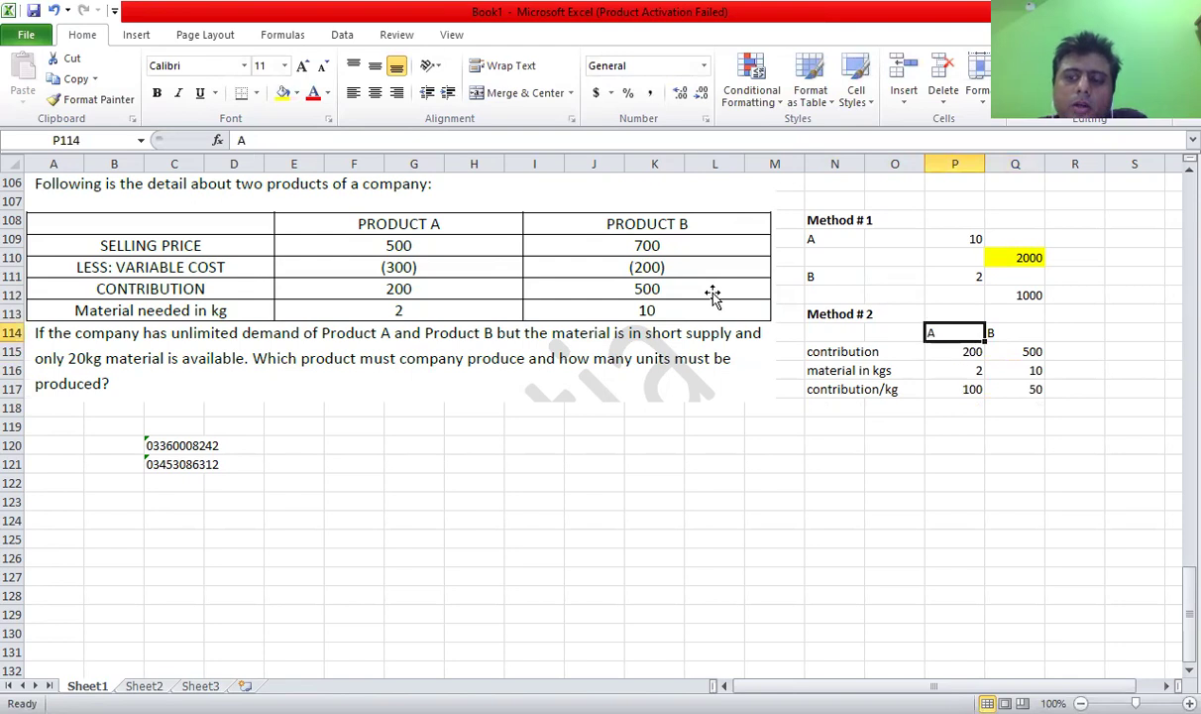
pyautogui.press('Down')
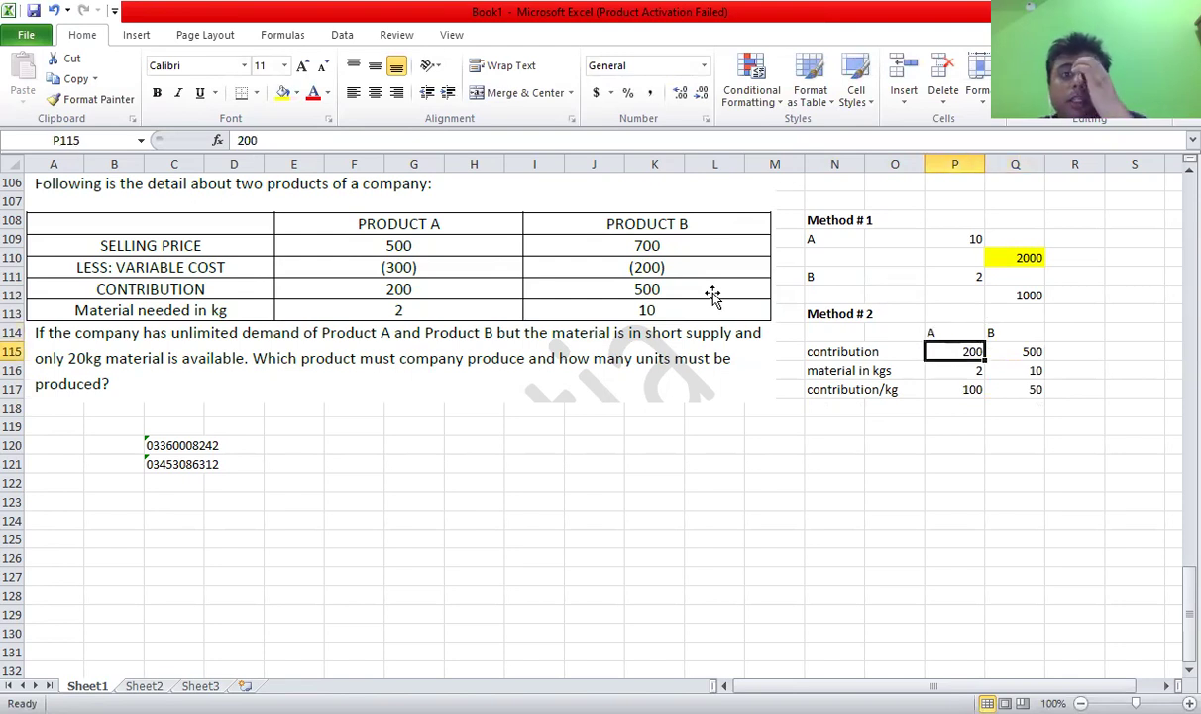
pyautogui.press('Down')
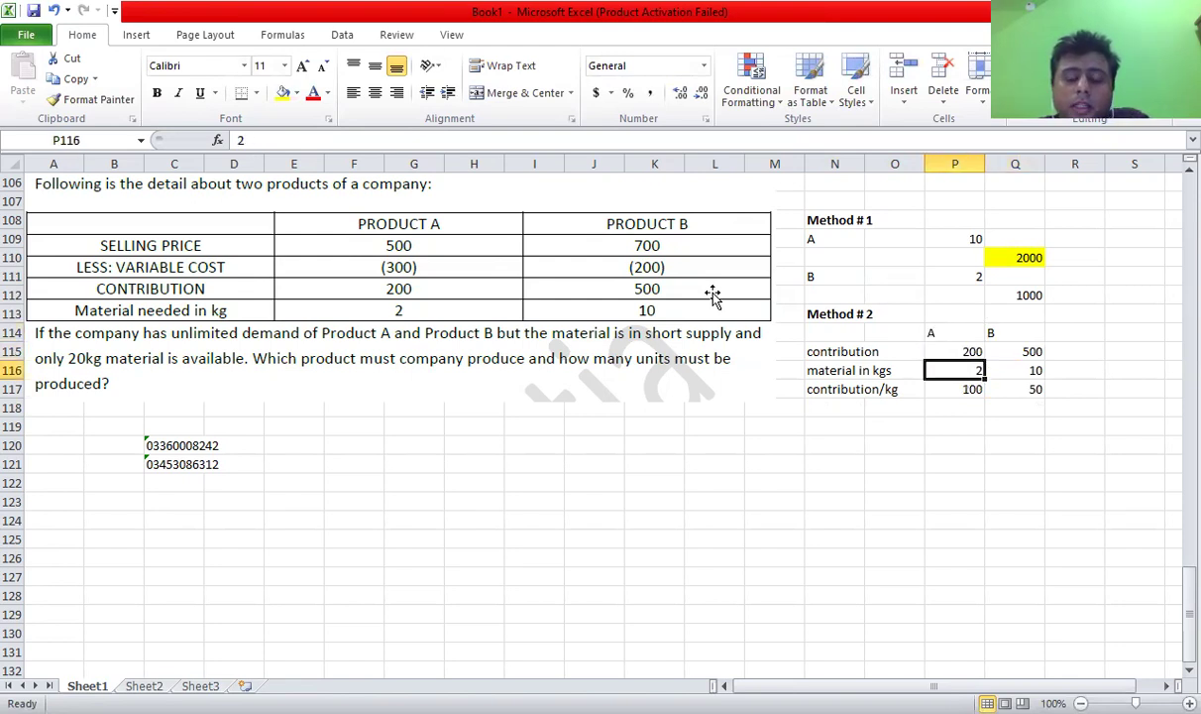
pyautogui.press('Down')
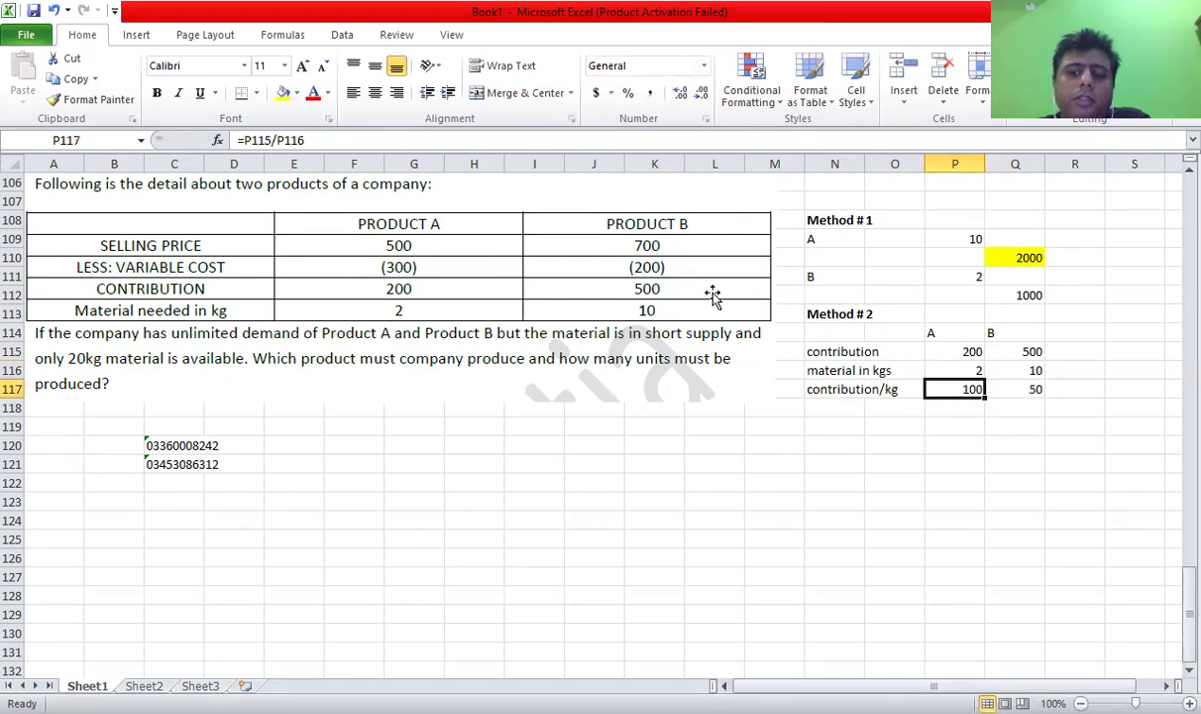
pyautogui.press('Up')
pyautogui.press('Up')
pyautogui.press('Right')
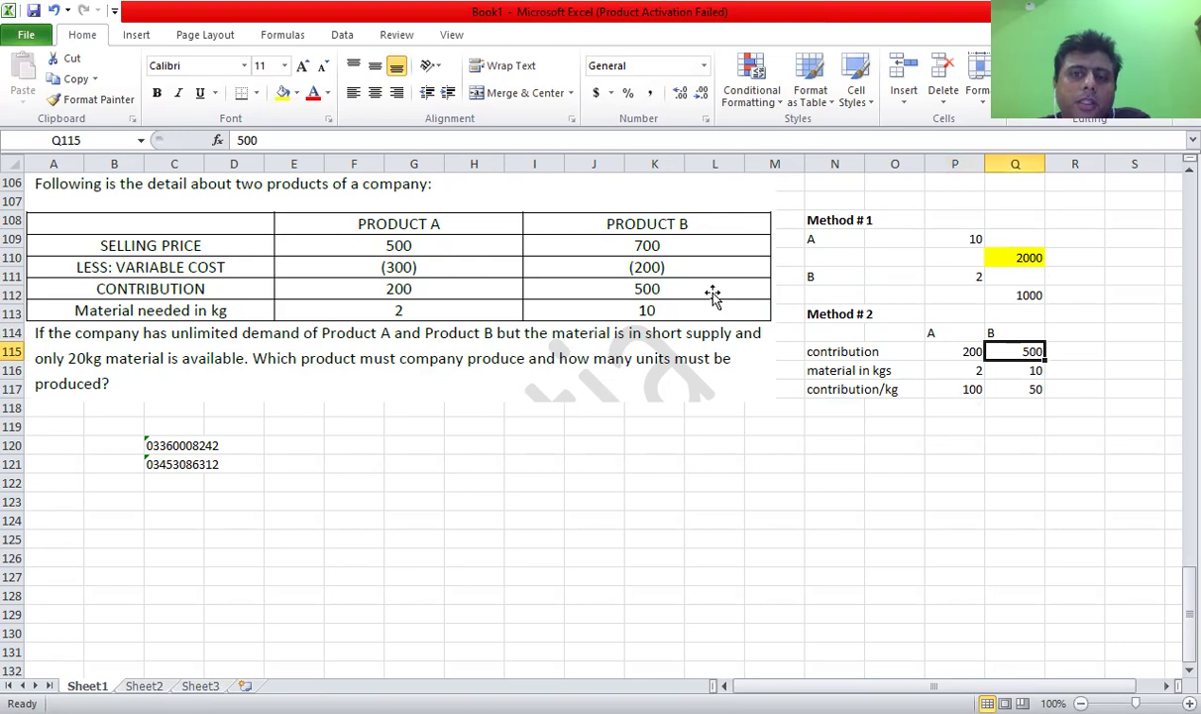
pyautogui.press('Down')
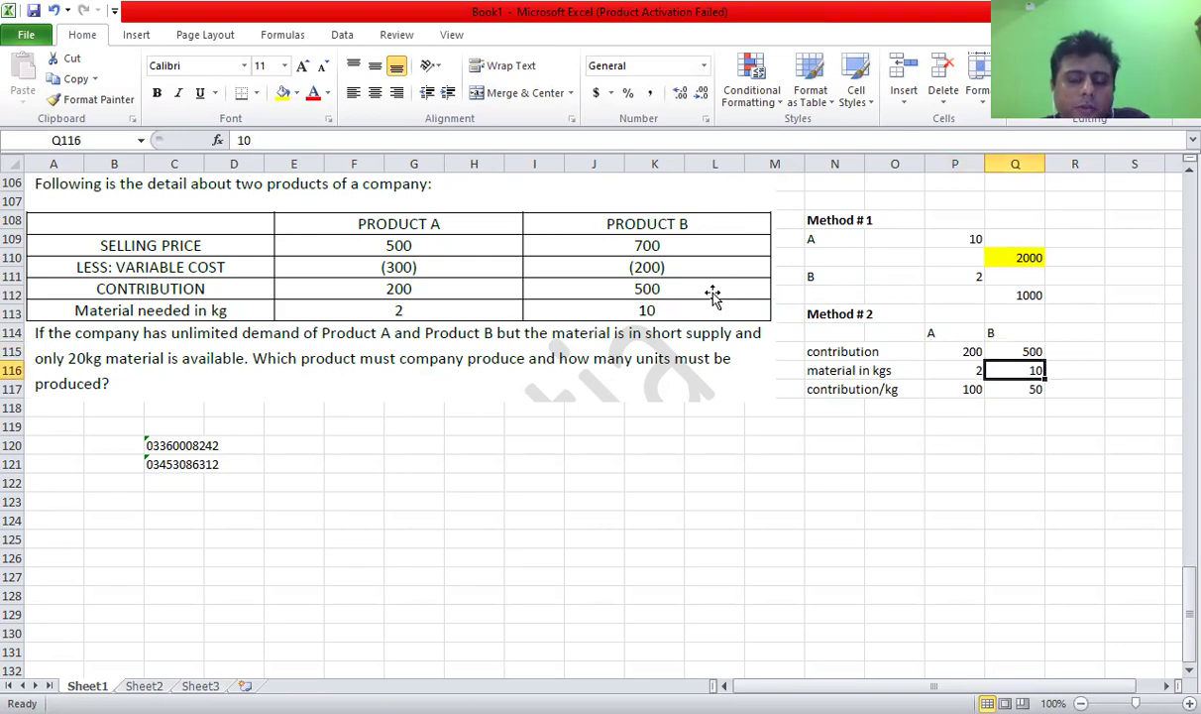
pyautogui.press('Down')
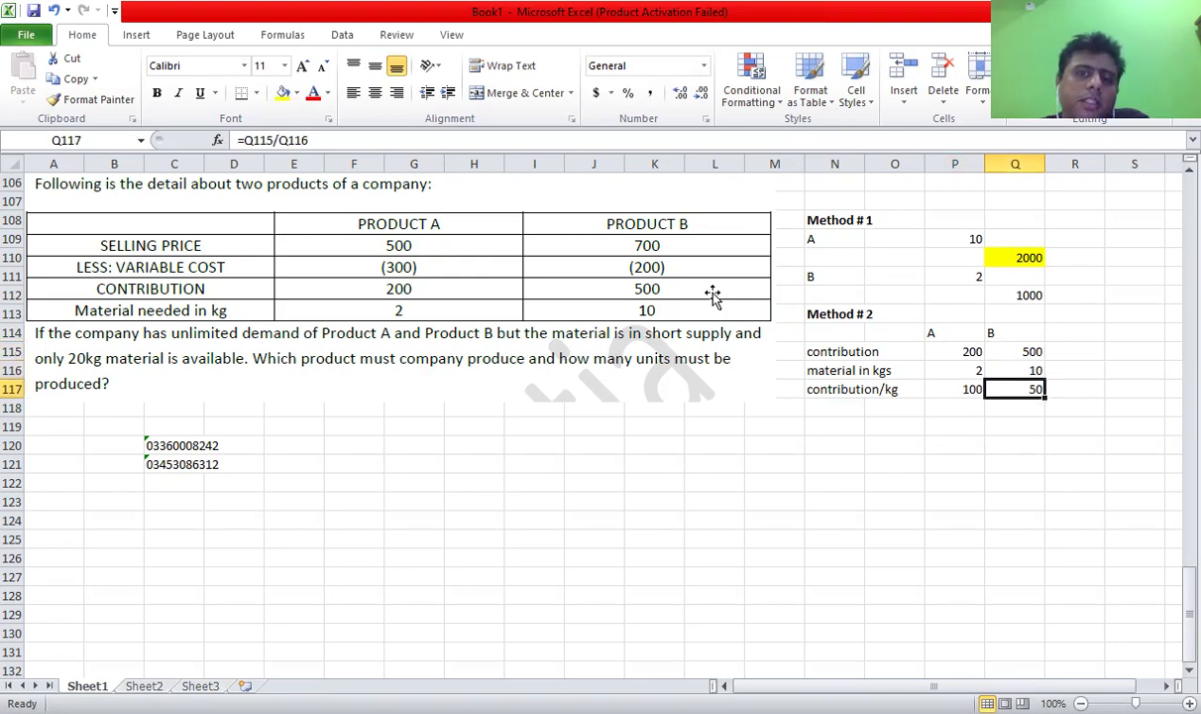
# Step: Label N118 "ranking" below the contribution/kg row
pyautogui.press('Down')
pyautogui.press('Left')
pyautogui.press('Left')
pyautogui.press('Left')
pyautogui.write('r')
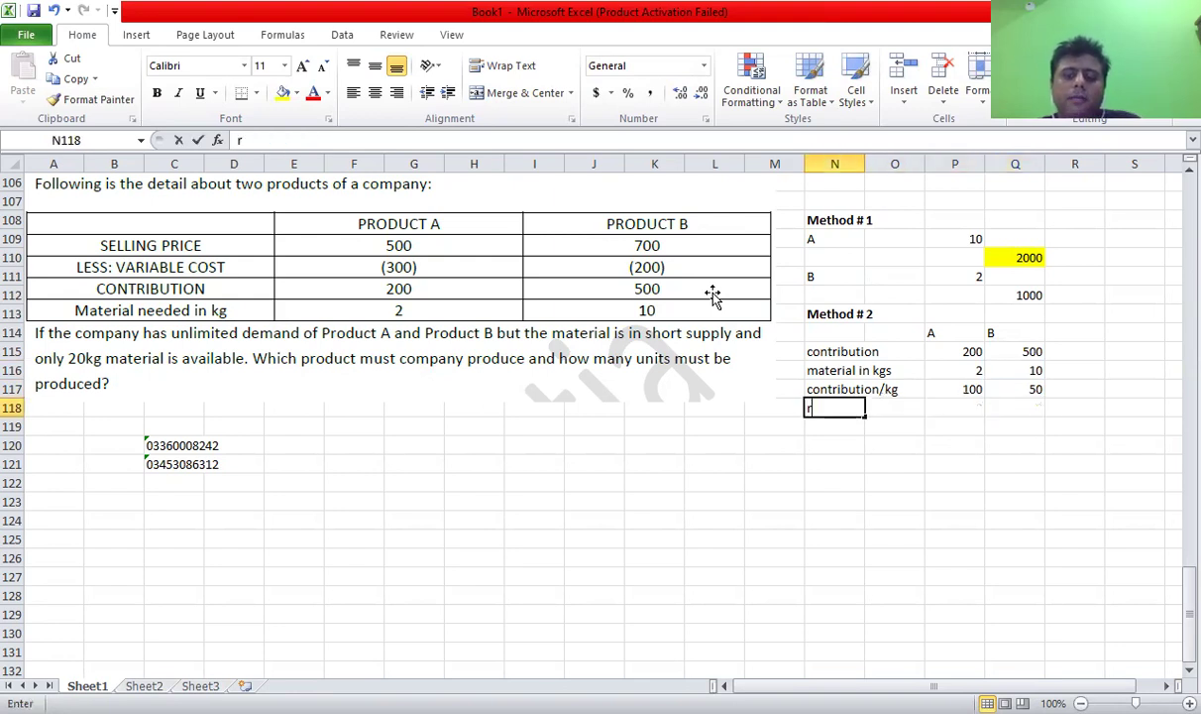
pyautogui.write('anking')
# Step: Rank Product A "1st" in P118 and Product B "2nd" in Q118
pyautogui.press('Return')
pyautogui.press('Right')
pyautogui.press('Right')
pyautogui.press('Up')
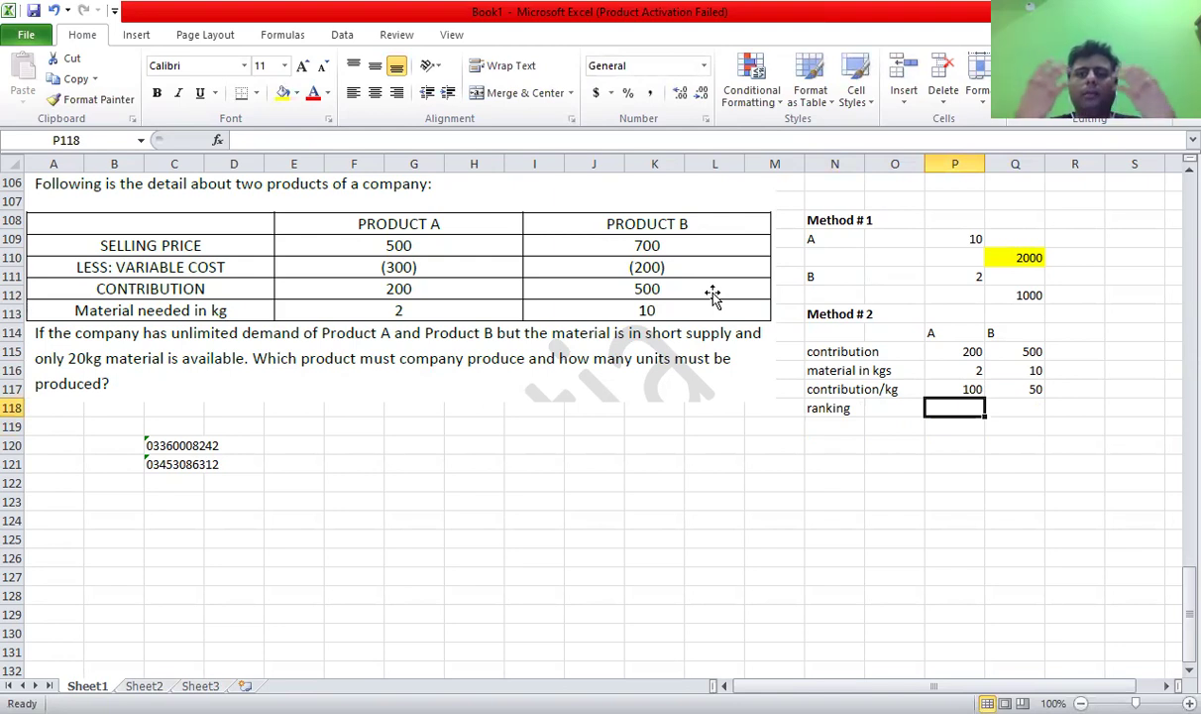
pyautogui.press('Right')
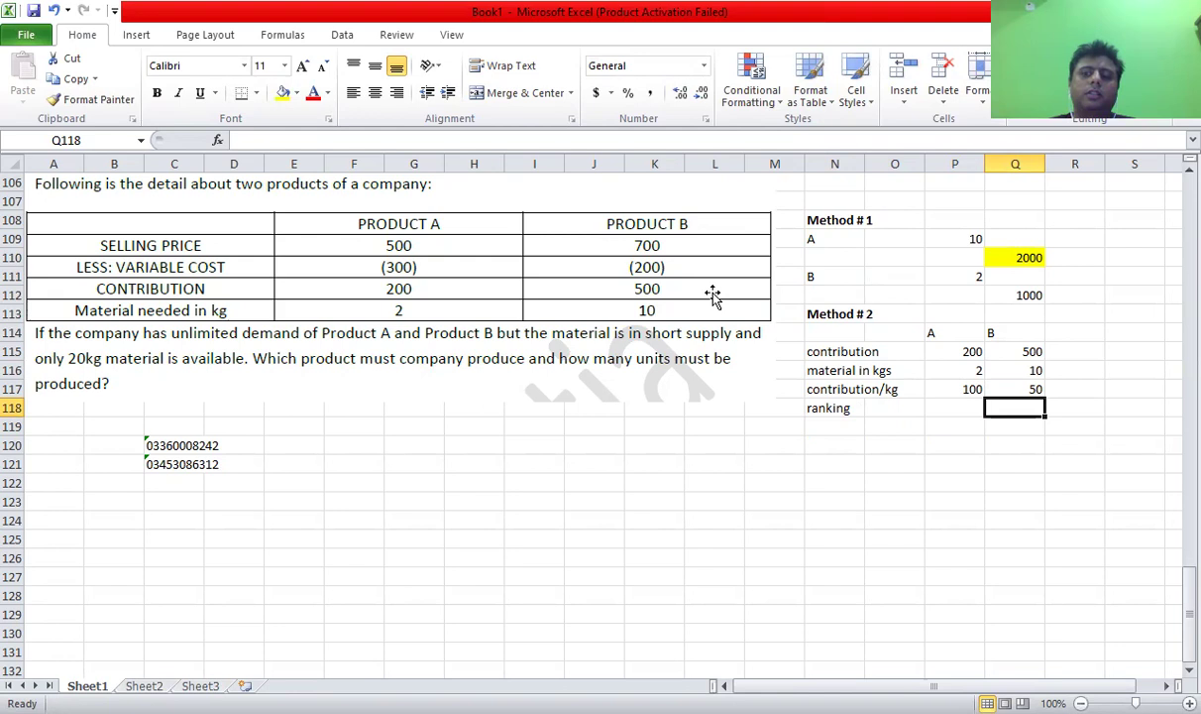
pyautogui.press('Left')
pyautogui.write('1st')
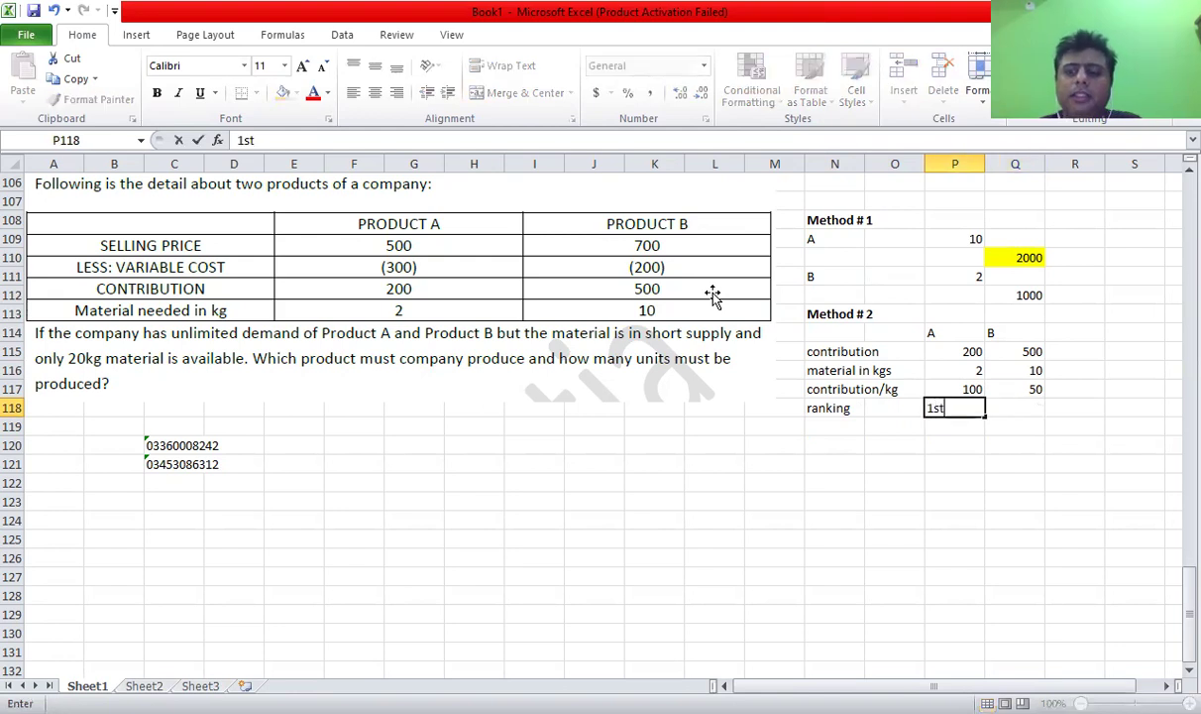
pyautogui.press('Right')
pyautogui.write('2nd')
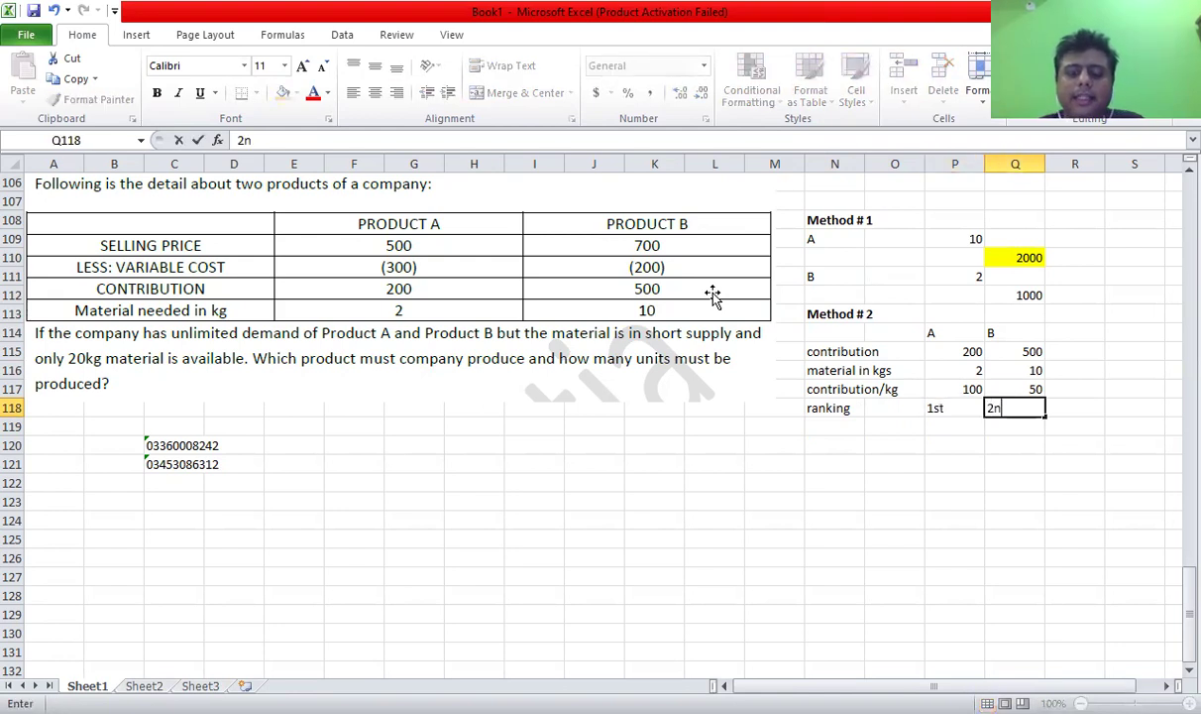
# Step: Centre the Method # 2 headings, values and rankings in P114:Q118
pyautogui.press('Left')
pyautogui.hotkey('shift', 'Right')
pyautogui.hotkey('shift', 'Up')
pyautogui.hotkey('shift', 'Up')
pyautogui.hotkey('shift', 'Up')
pyautogui.hotkey('shift', 'Up')
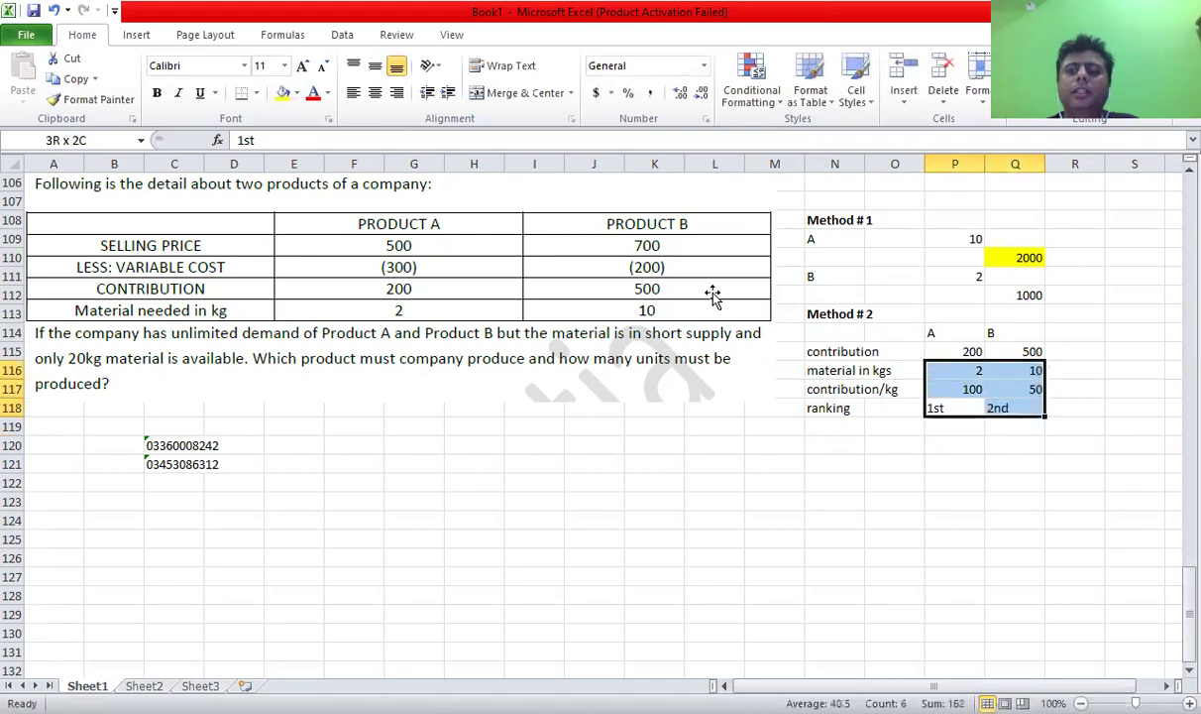
pyautogui.hotkey('alt', 'h')
pyautogui.press('a')
pyautogui.press('c')
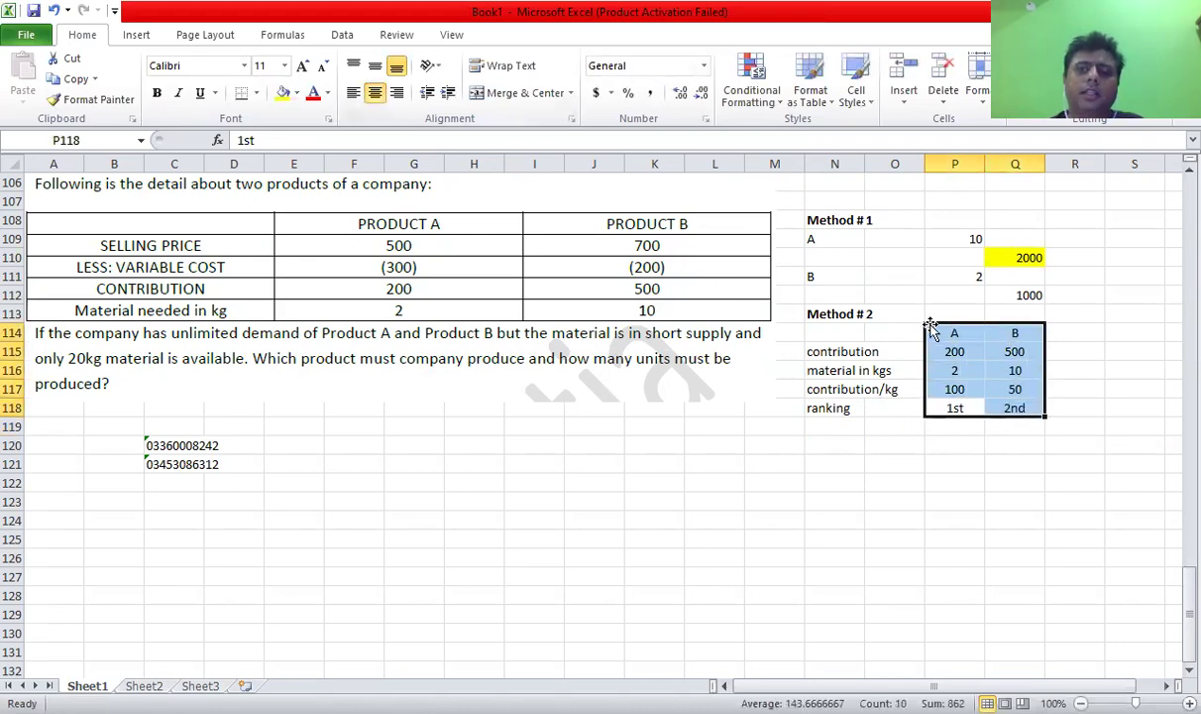
pyautogui.click(970, 401)
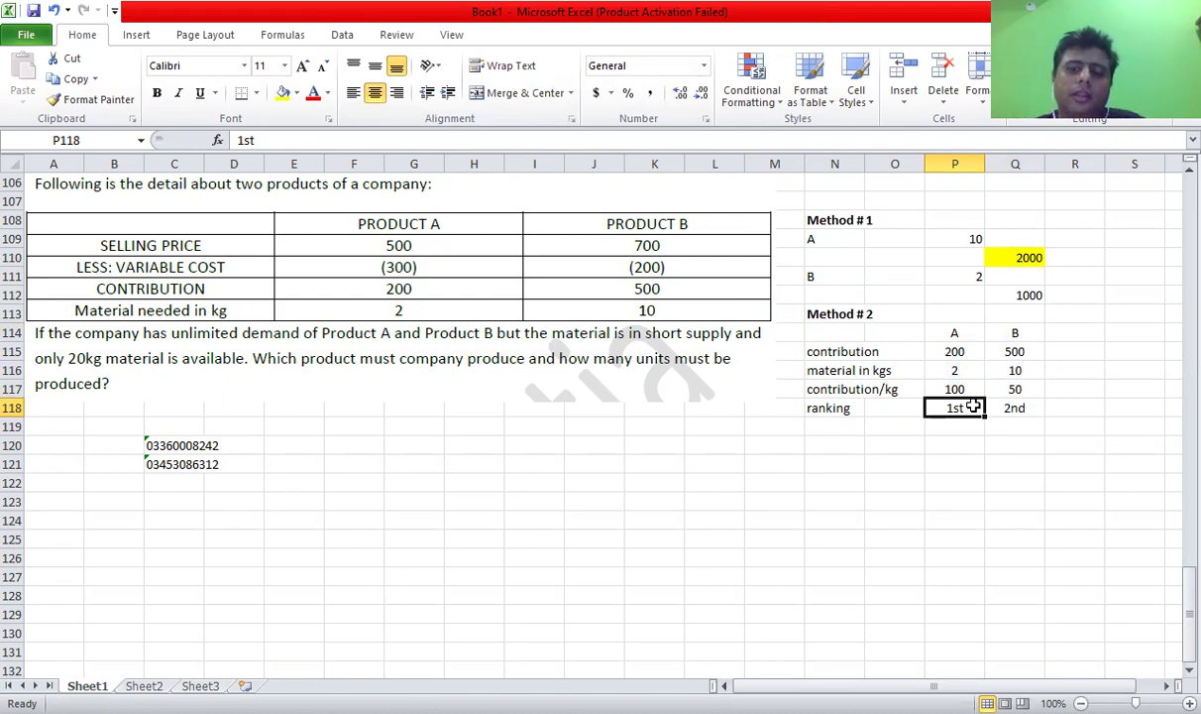
pyautogui.press('Return')
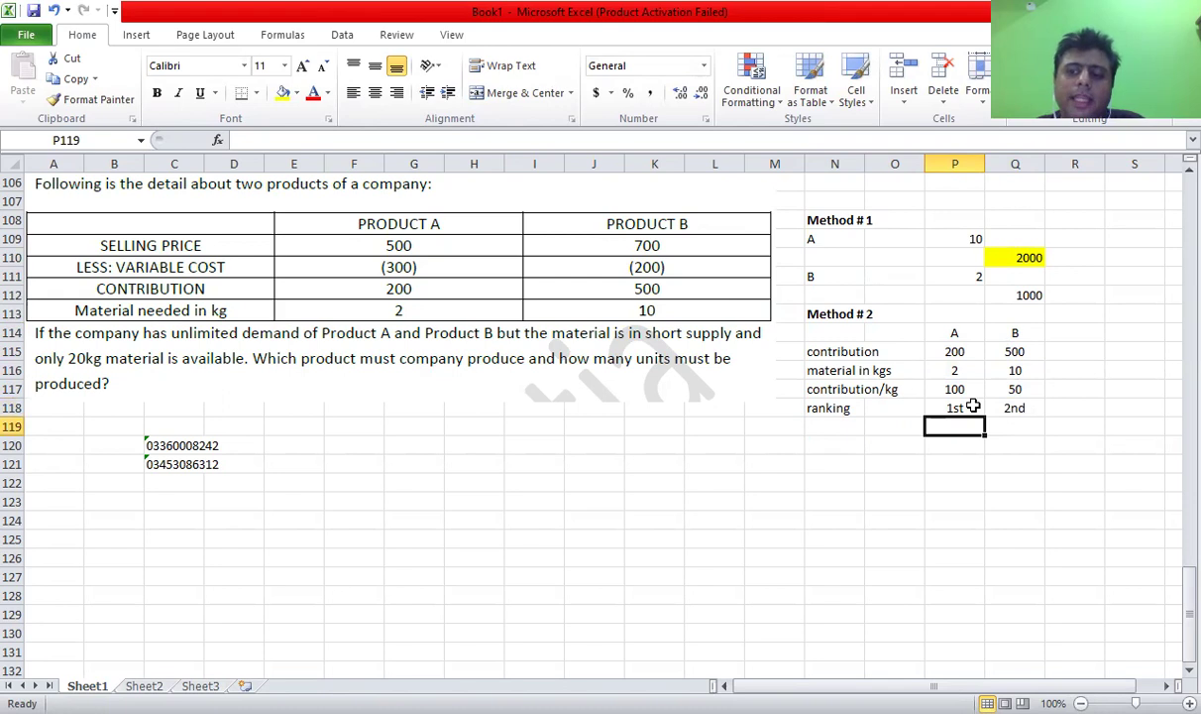
# Step: Calculate Product A's total contribution in P119 by multiplying its contribution per kg in P117 by the 20 kg available
pyautogui.write('=')
pyautogui.press('Up')
pyautogui.press('Up')
pyautogui.write('*20')
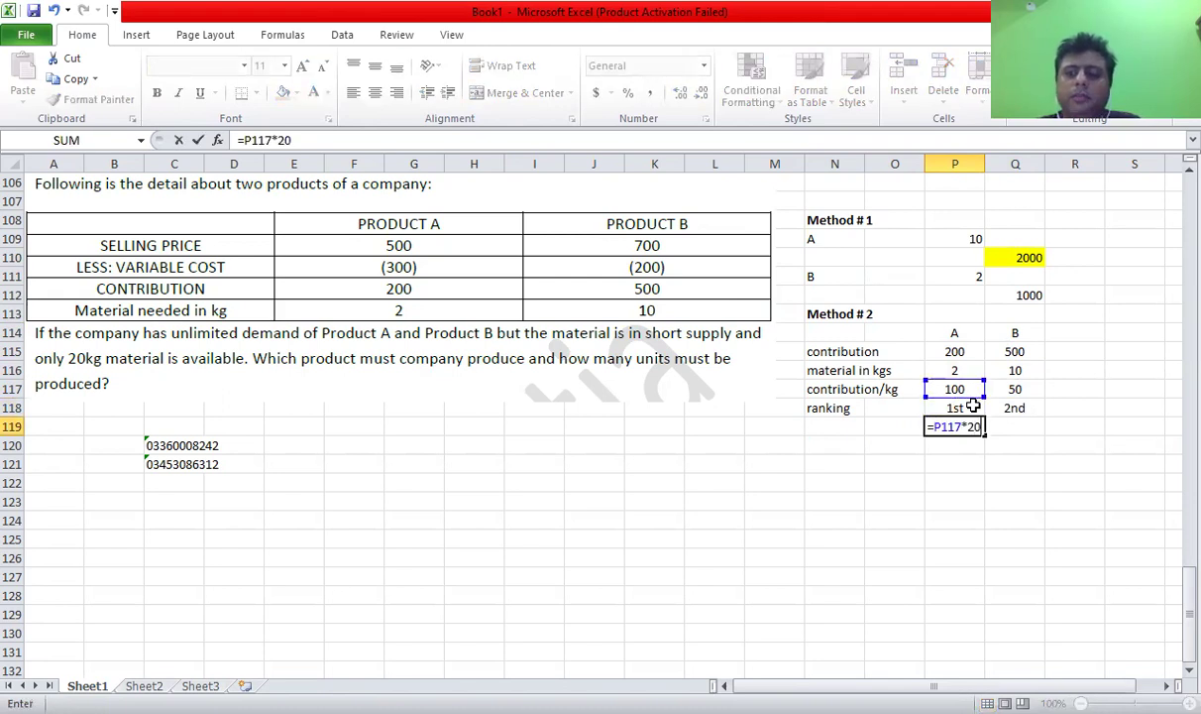
pyautogui.press('Return')
pyautogui.press('Up')
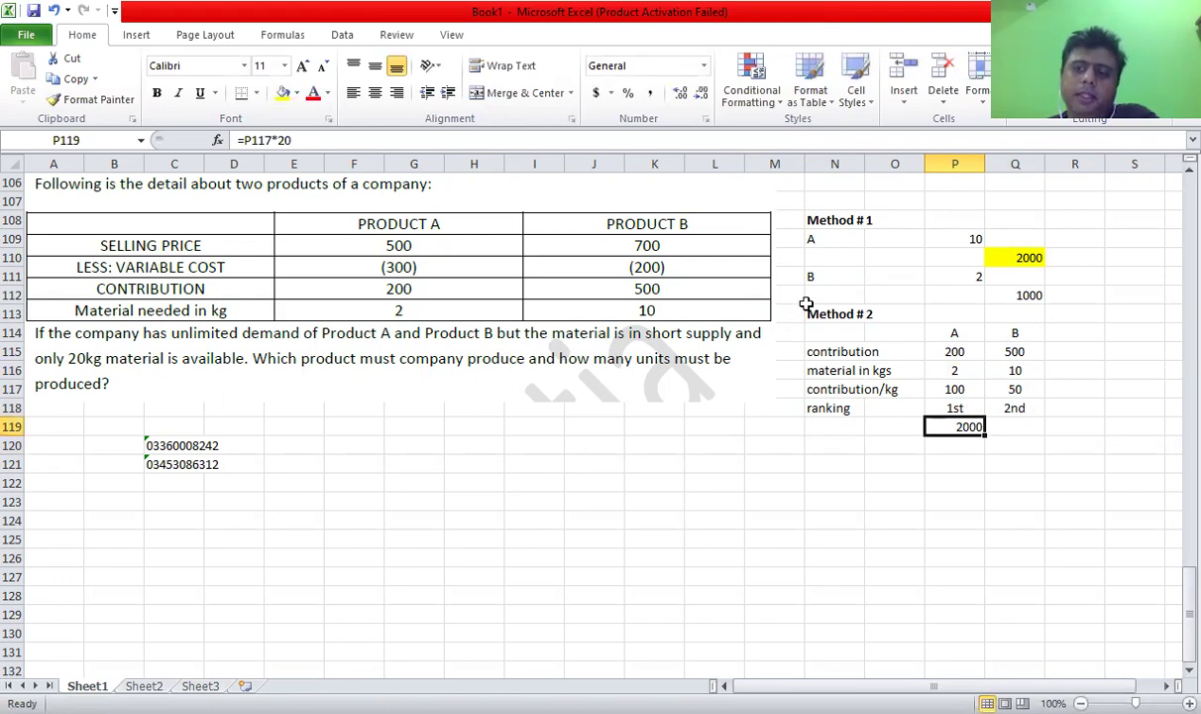
# Step: Look back over the worked questions up to Question # 1, returning to the Method # 2 workings of the last question
pyautogui.click(466, 446)
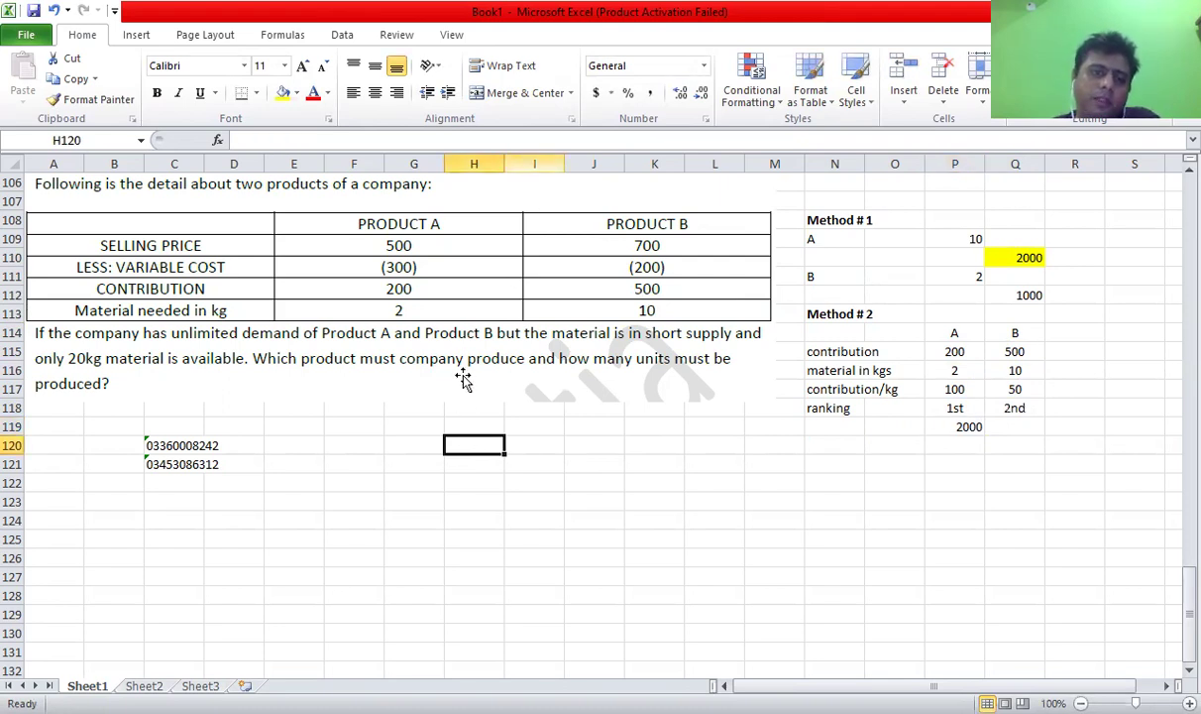
pyautogui.scroll(18, 463, 377)
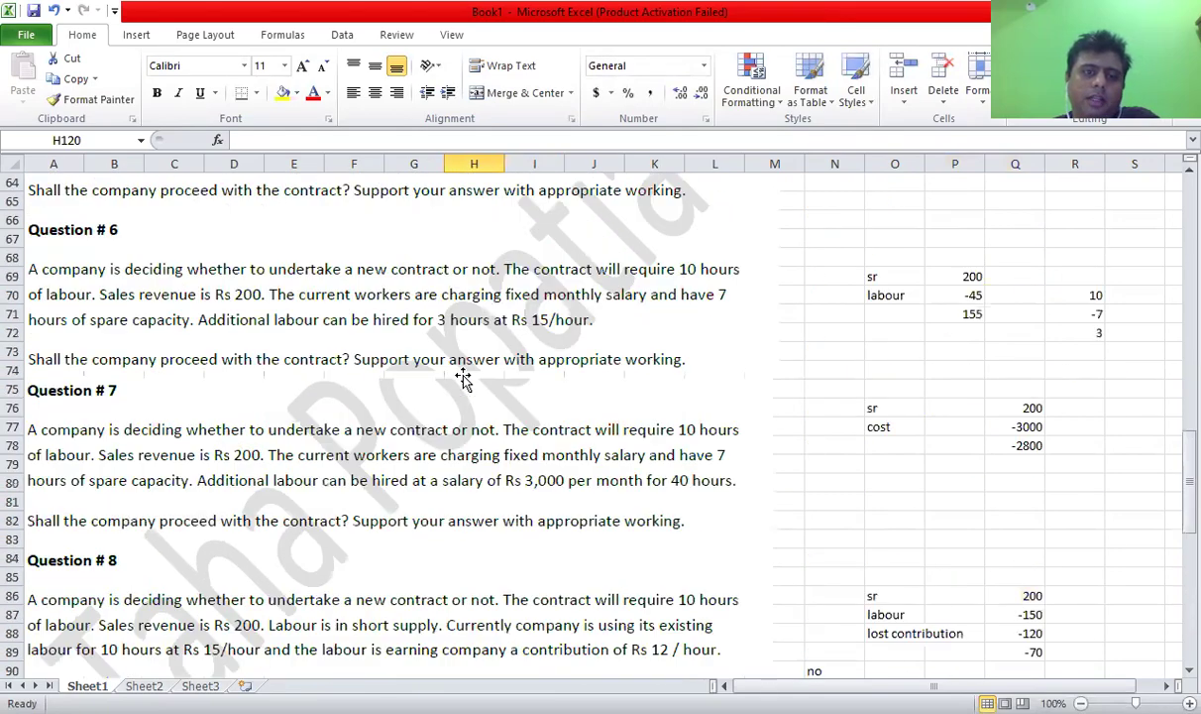
pyautogui.scroll(17, 463, 377)
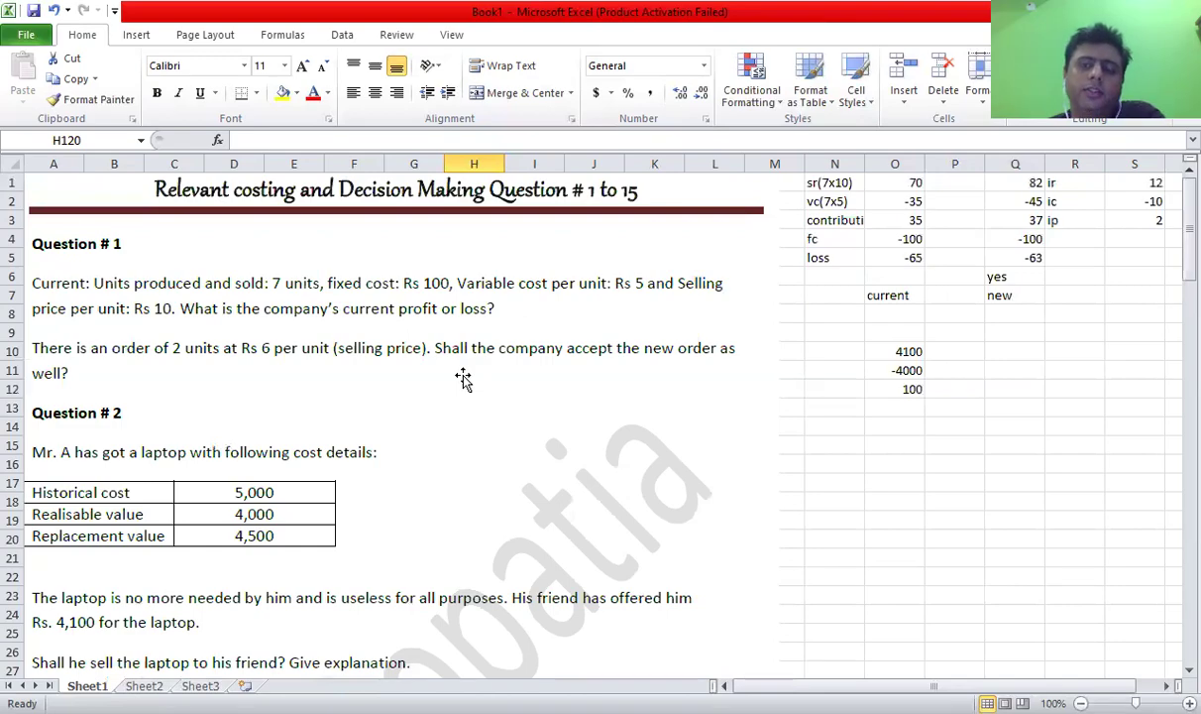
pyautogui.scroll(-20, 463, 377)
pyautogui.scroll(-8, 463, 381)
pyautogui.click(414, 394)
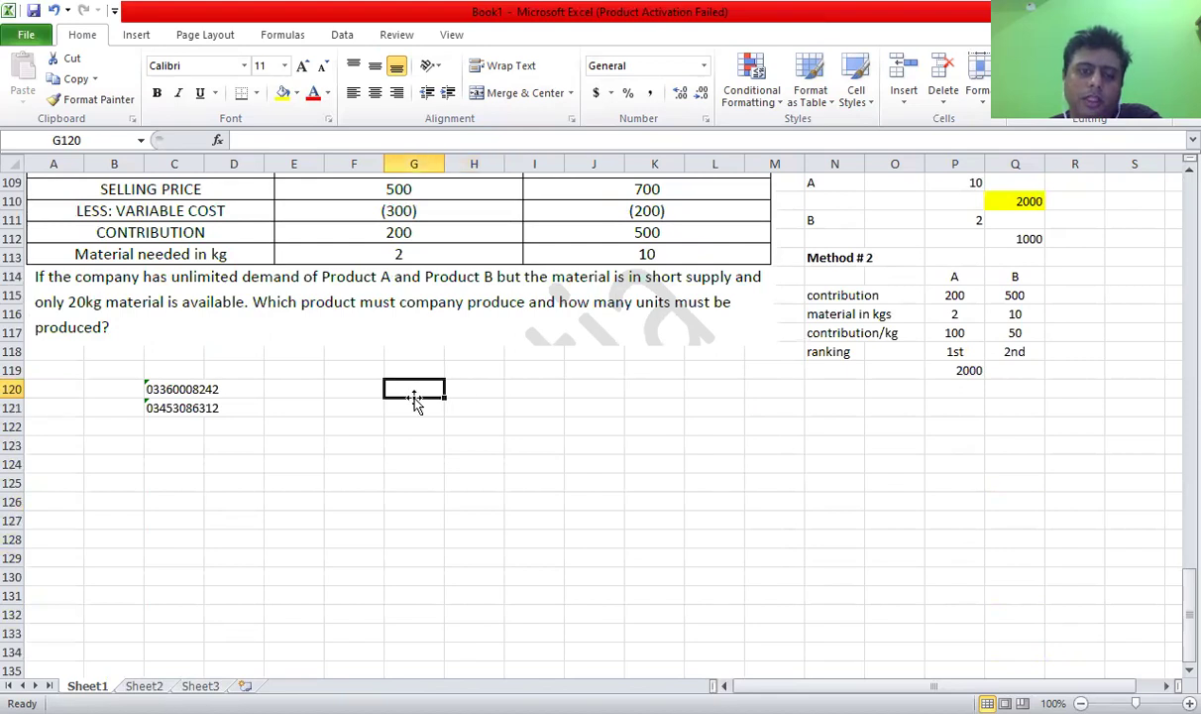